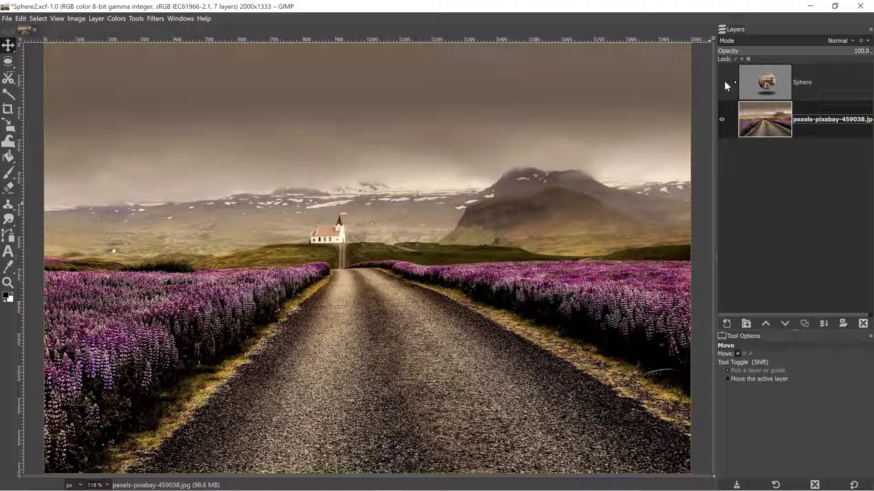
# Step: Make the Sphere layer visible over the lupine road photo and select it
pyautogui.click(723, 82)
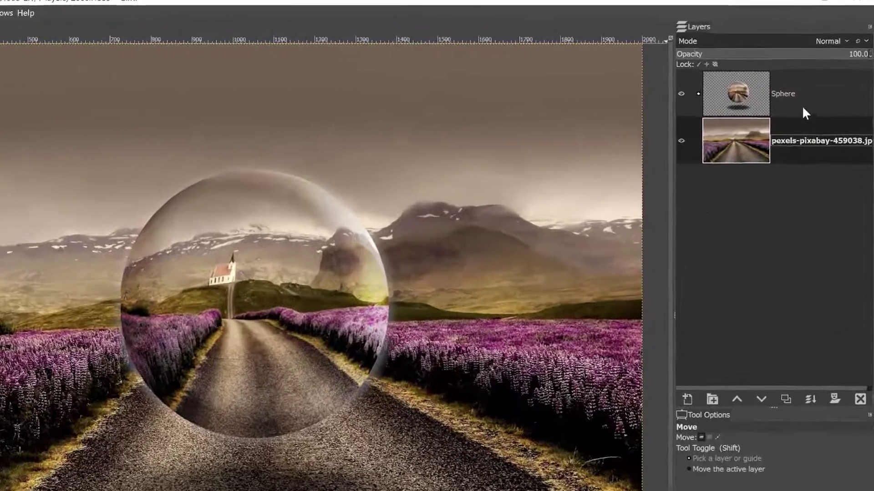
pyautogui.click(819, 96)
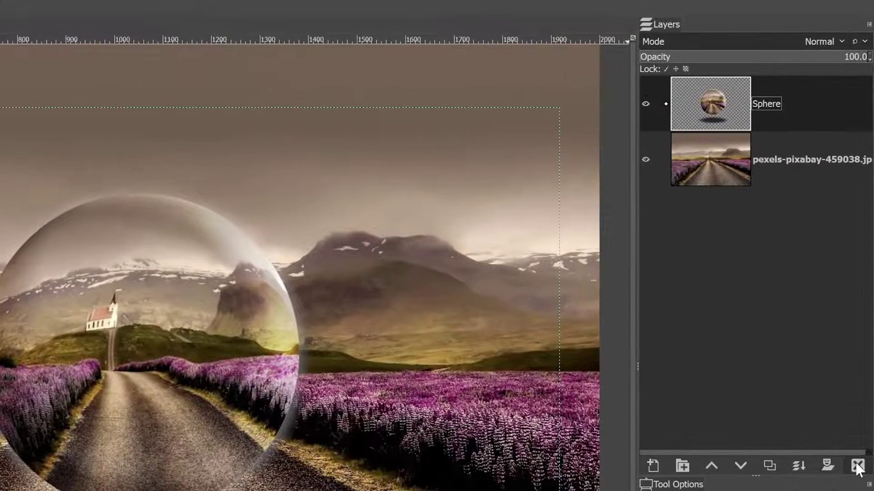
# Step: Delete the old Sphere layer and duplicate the background as a new layer named 'Sphere'
pyautogui.click(856, 465)
pyautogui.click(769, 466)
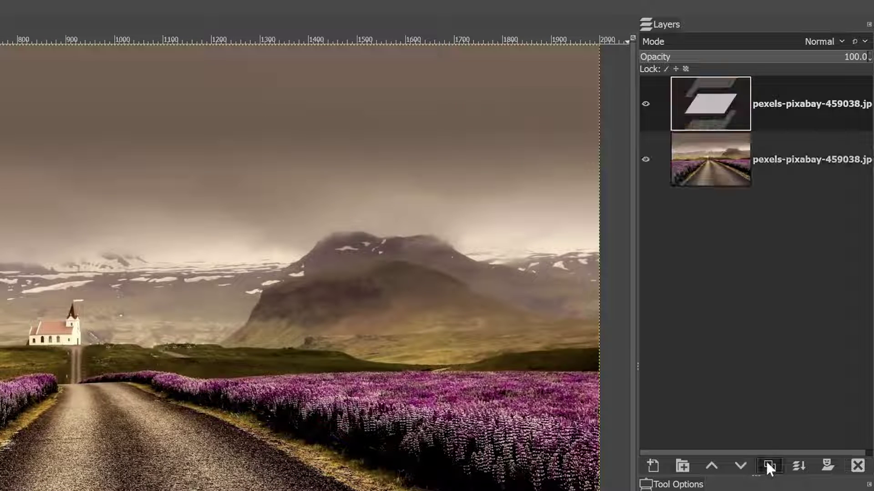
pyautogui.doubleClick(780, 103)
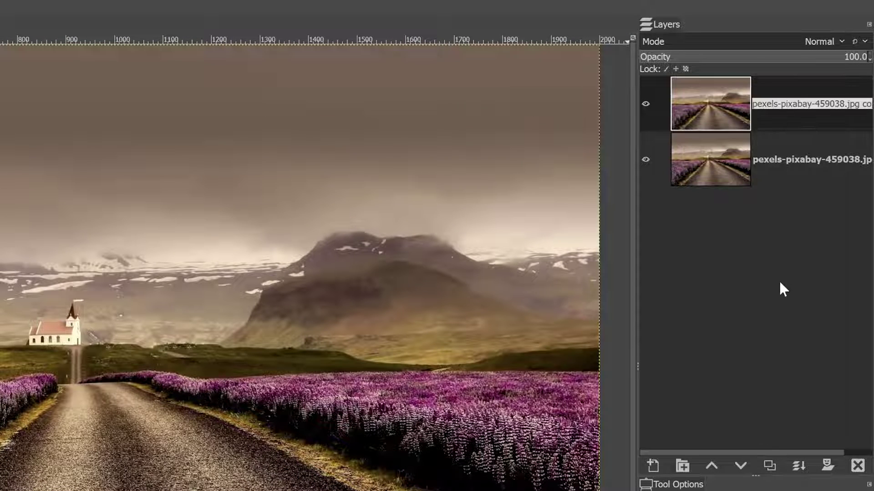
pyautogui.write('Sphere')
pyautogui.press('Return')
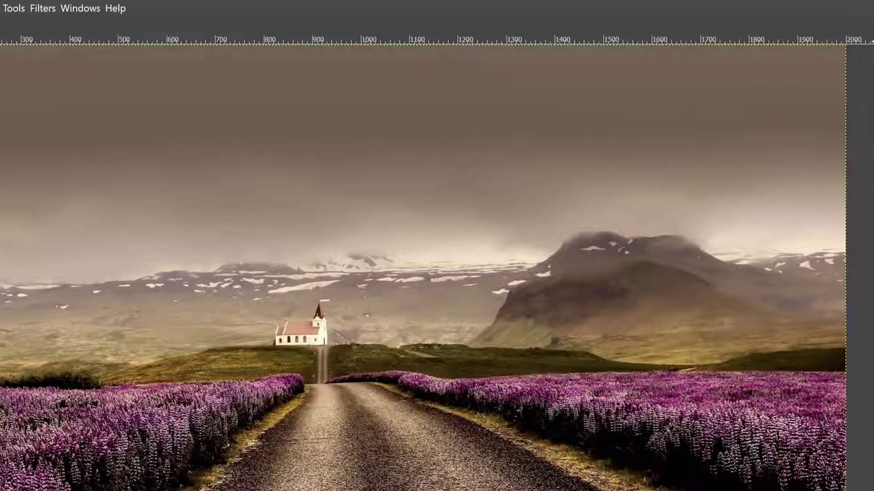
# Step: Apply Spherize (Radial, curvature and amount 1.000) to the new Sphere layer
pyautogui.click(36, 7)
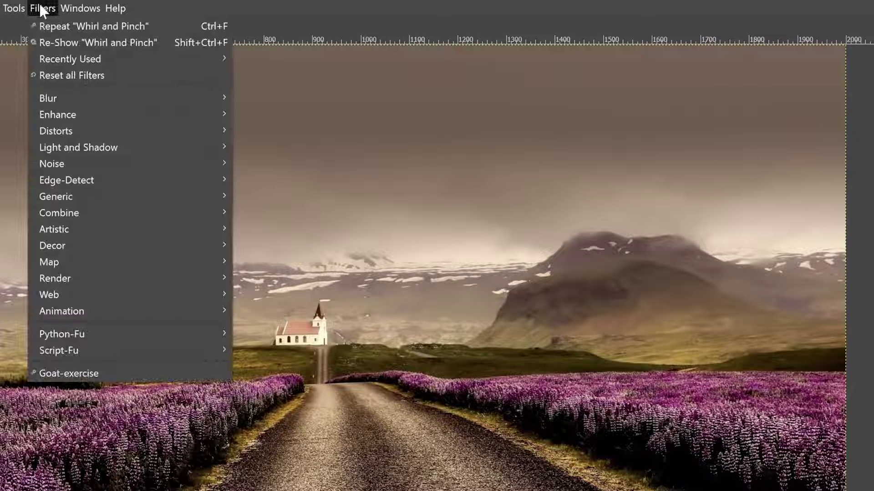
pyautogui.moveTo(63, 134)
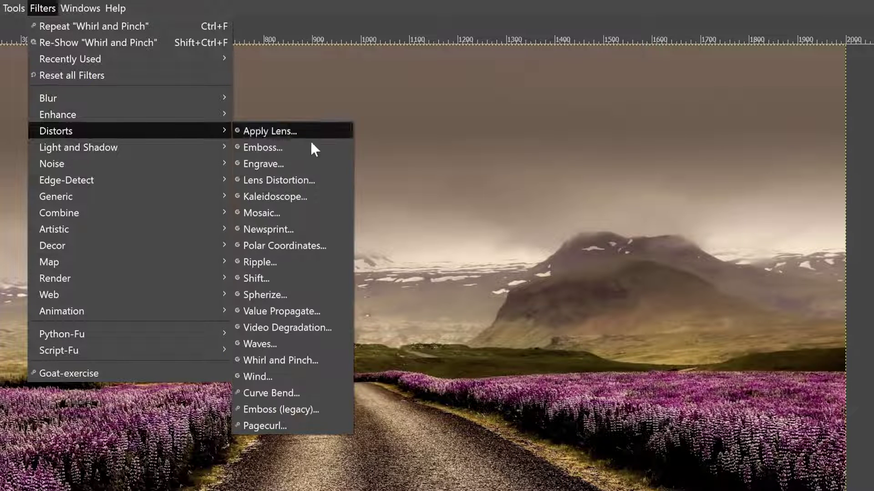
pyautogui.click(286, 296)
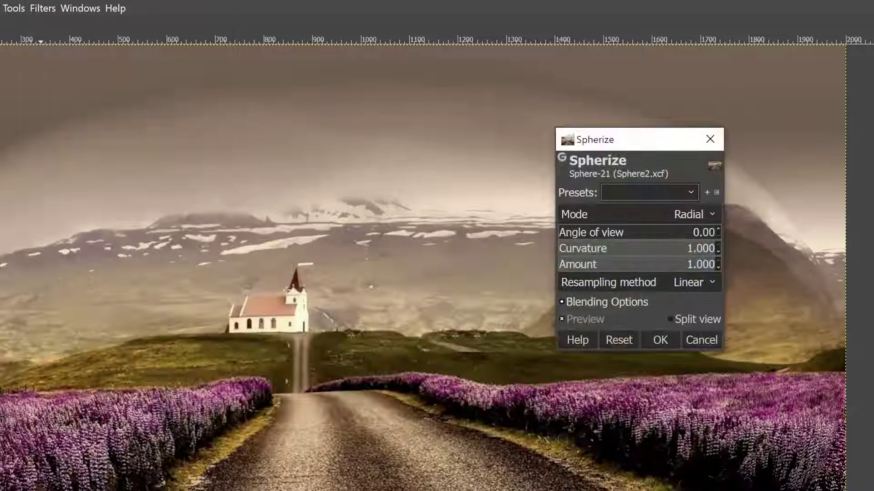
pyautogui.click(660, 340)
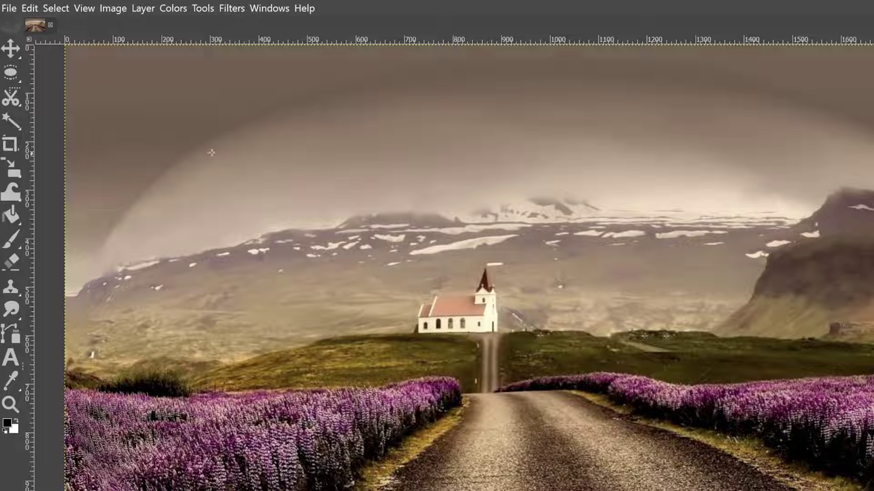
# Step: Zoom in and place a vertical guide at about 650 px
pyautogui.press('z')
pyautogui.click(200, 65)
pyautogui.click(199, 64)
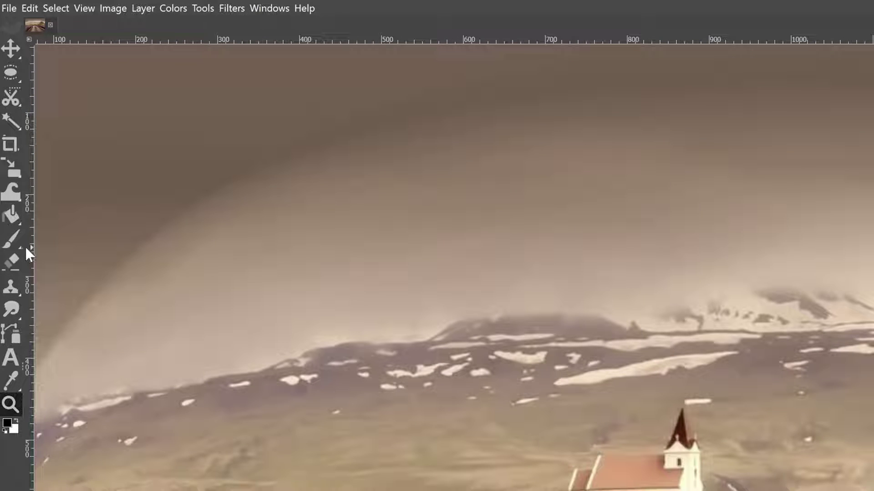
pyautogui.moveTo(26, 247)
pyautogui.mouseDown()
pyautogui.moveTo(279, 250)
pyautogui.moveTo(506, 233)
pyautogui.mouseUp()
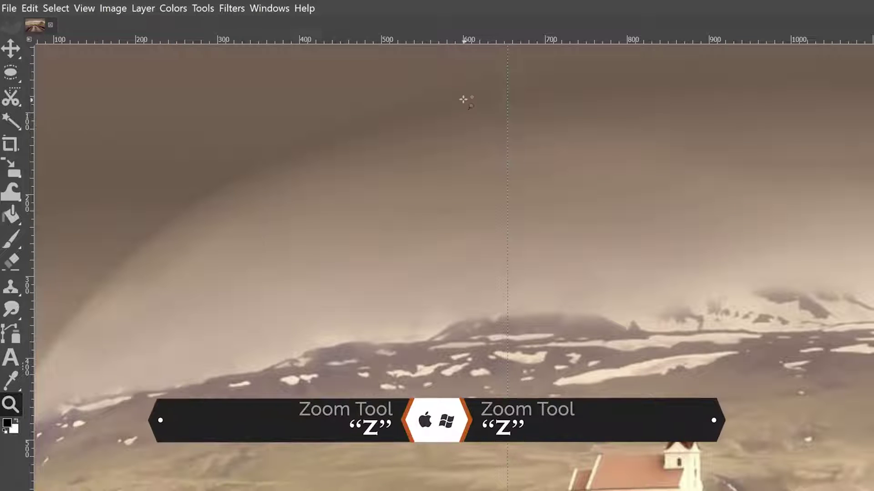
pyautogui.click(483, 86)
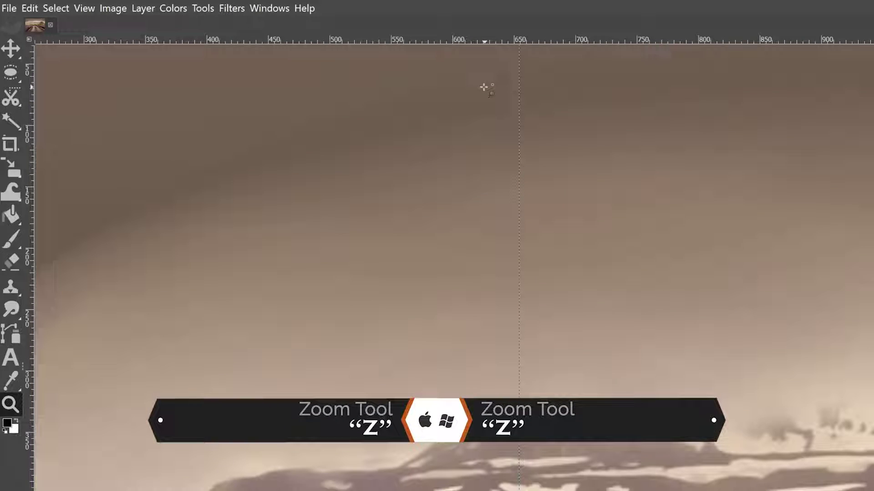
pyautogui.press('m')
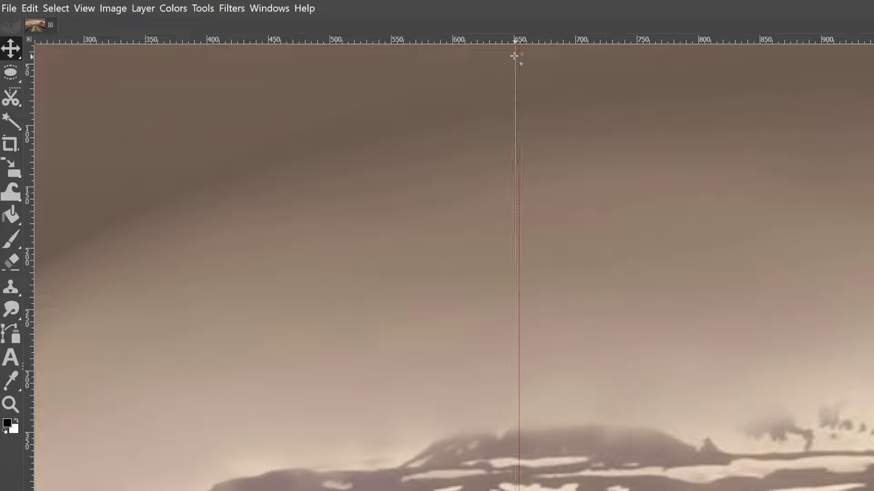
pyautogui.moveTo(514, 55); pyautogui.dragTo(515, 55)
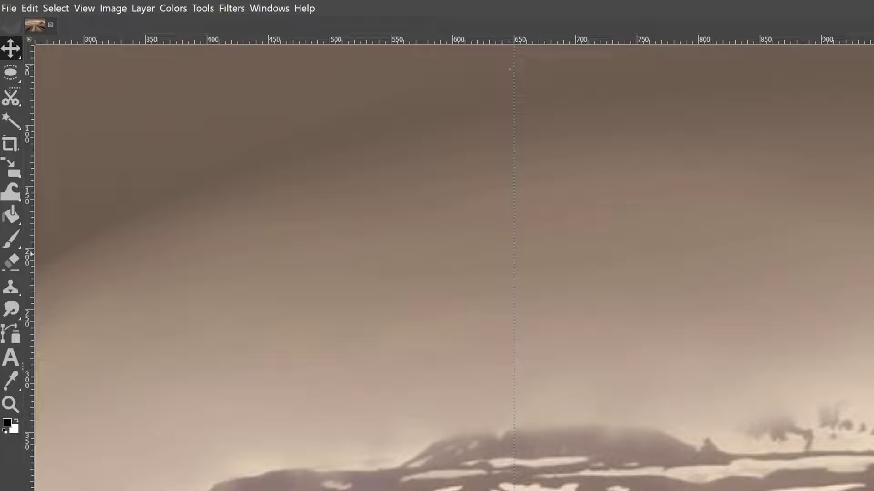
# Step: Add a horizontal guide across the image from the top ruler
pyautogui.scroll(-10, 448, 268)
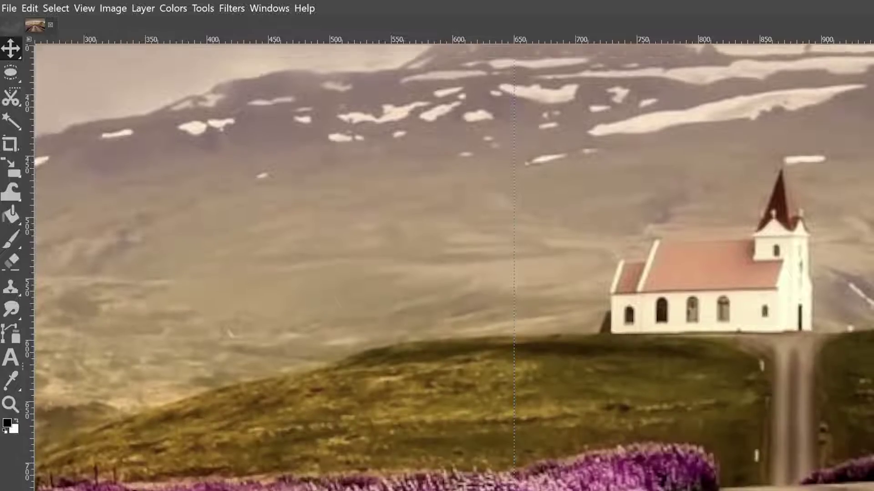
pyautogui.scroll(-2, 448, 269)
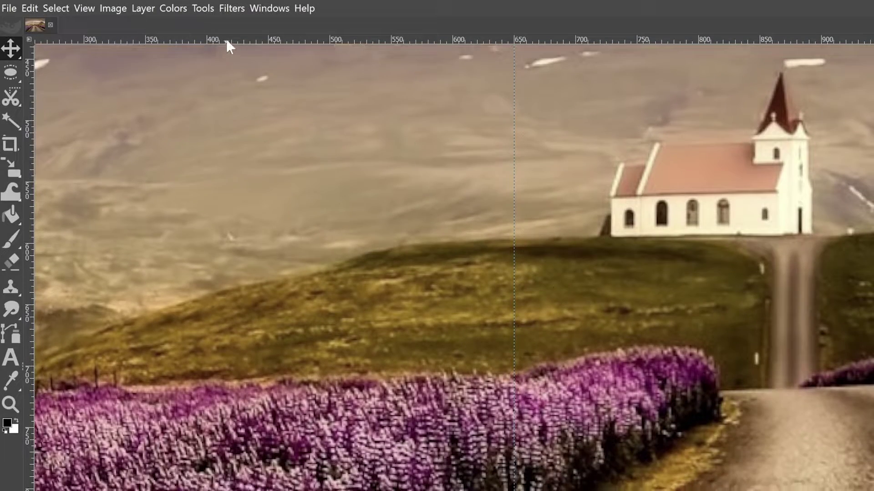
pyautogui.moveTo(225, 39); pyautogui.dragTo(218, 305)
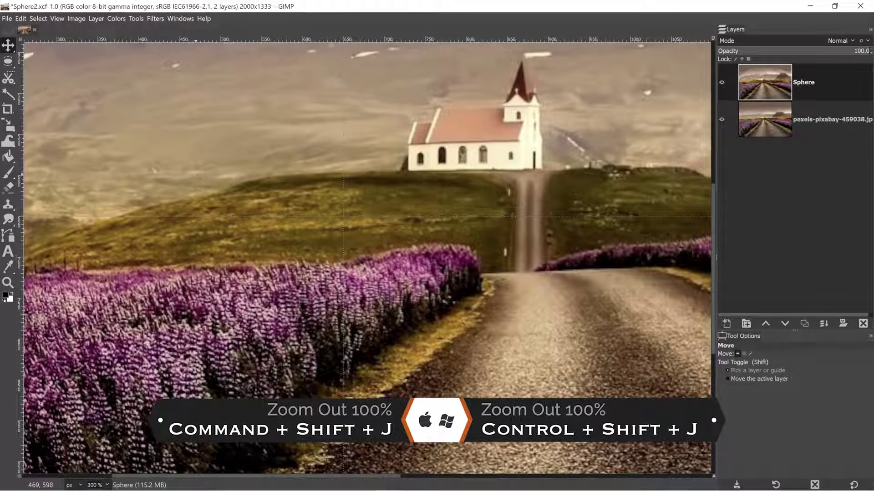
# Step: Scale the bulged Sphere layer down to 650 × 650 px in the top-left corner
pyautogui.hotkey('ctrl', 'shift', 'j')
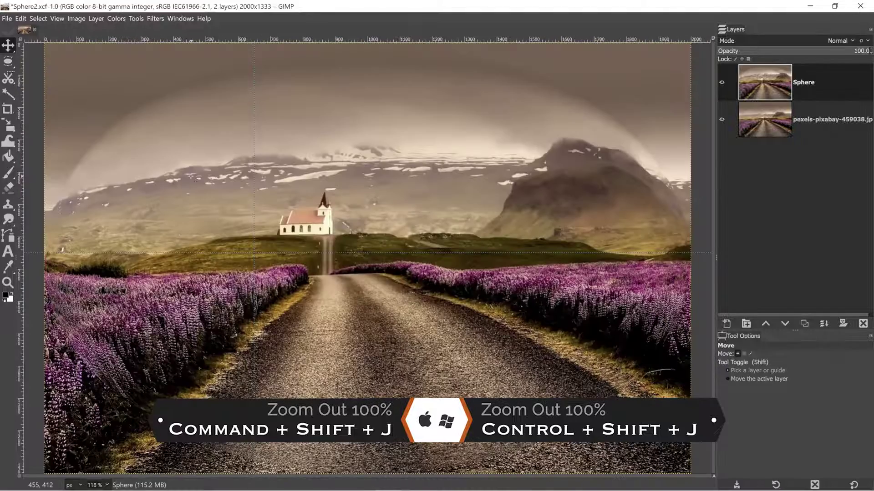
pyautogui.hotkey('shift', 's')
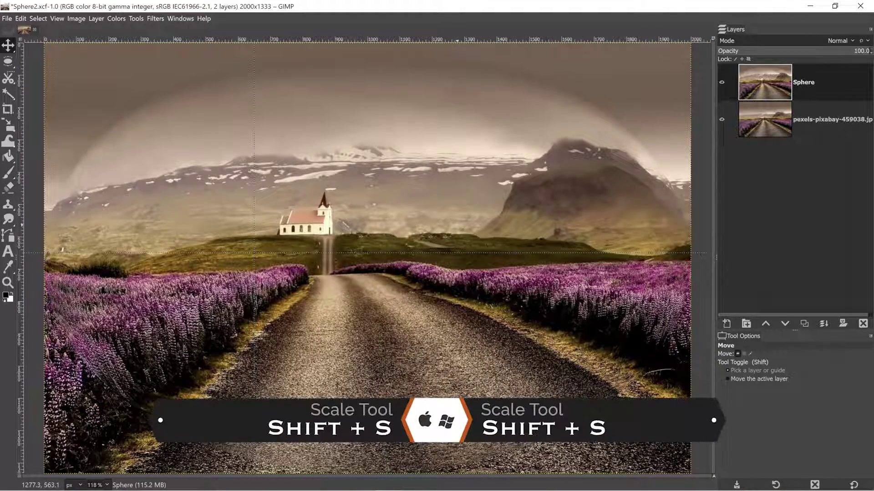
pyautogui.click(456, 226)
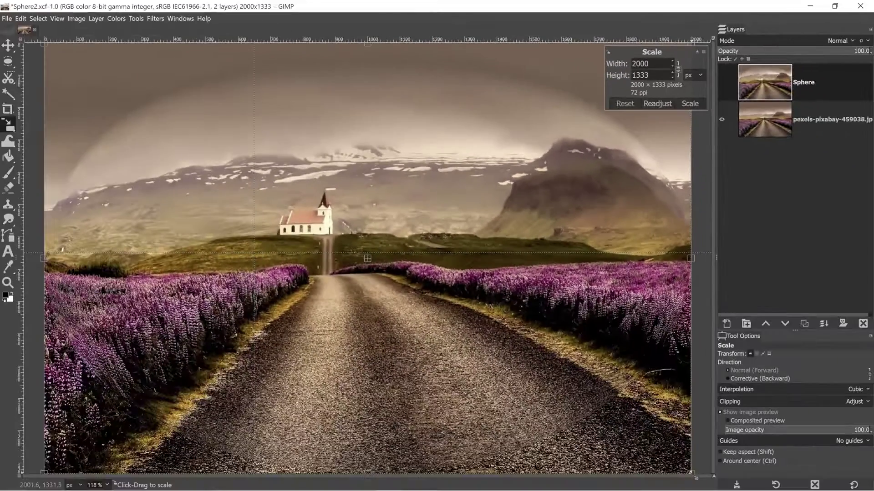
pyautogui.moveTo(690, 472); pyautogui.dragTo(254, 253)
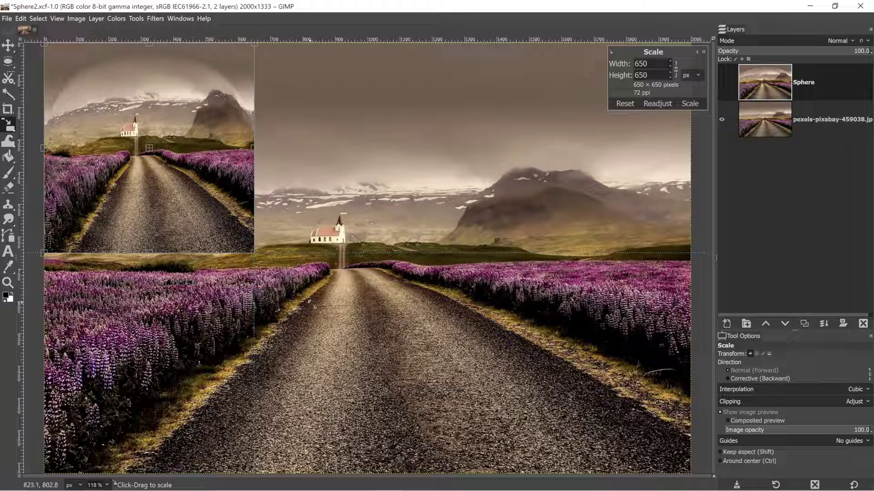
pyautogui.press('Return')
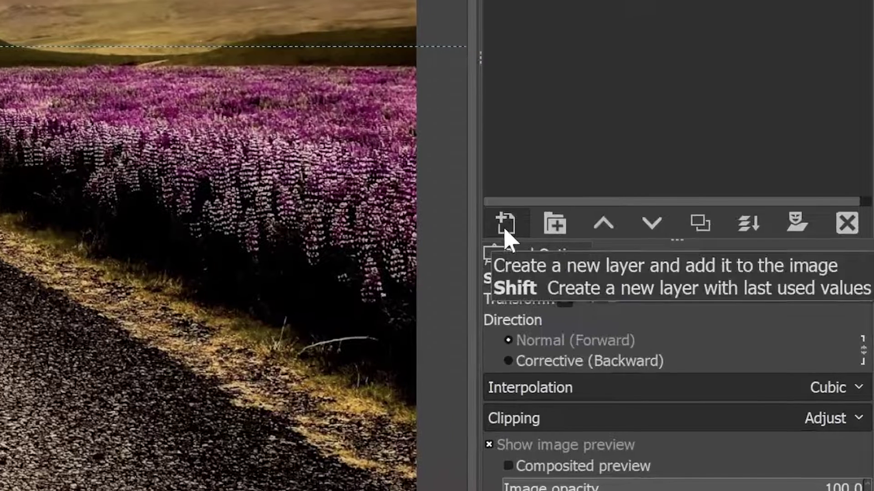
# Step: Create a transparent 2000 × 1333 px layer named 'Drop Shadow'
pyautogui.click(727, 324)
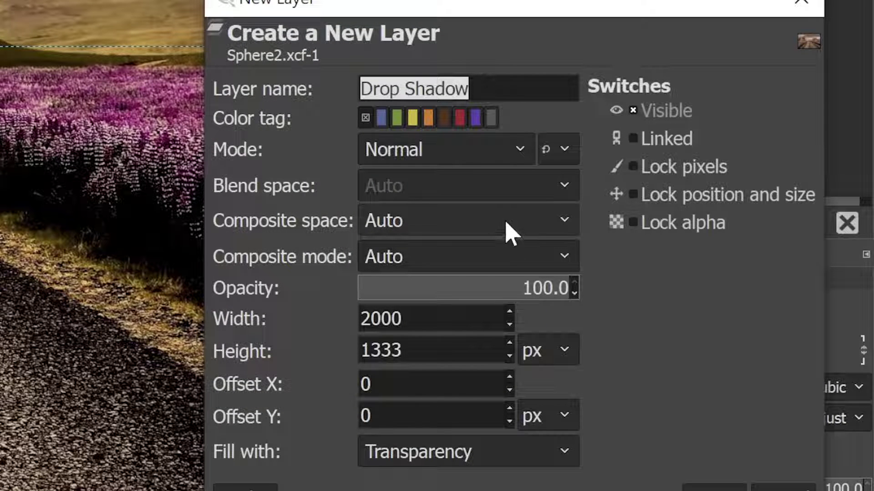
pyautogui.click(499, 92)
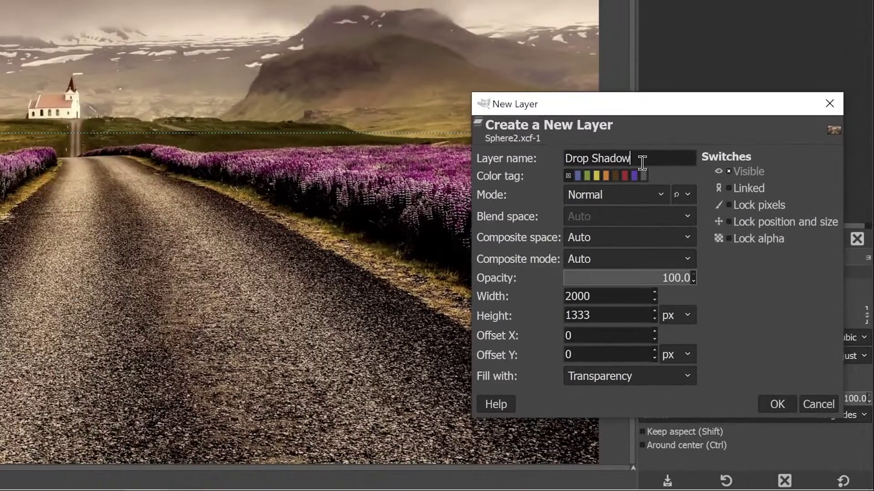
pyautogui.click(675, 371)
pyautogui.click(675, 371)
pyautogui.click(772, 400)
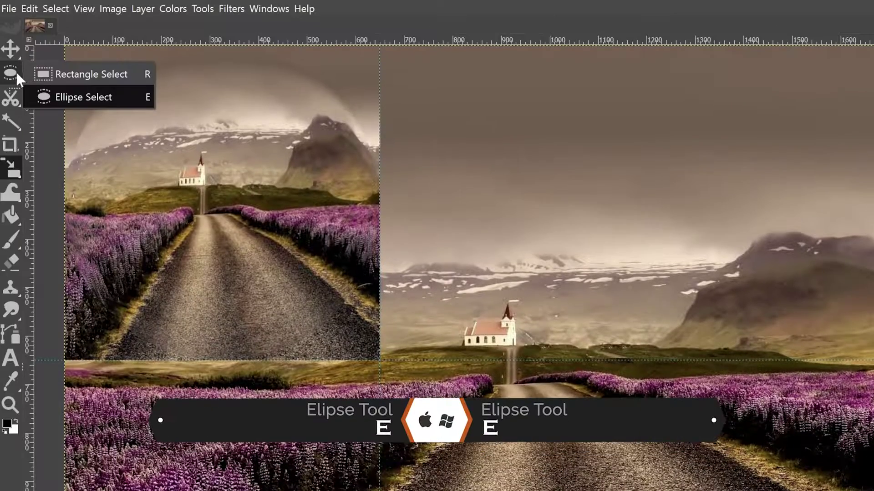
# Step: Draw an elliptical selection sized to 650 × 650 px
pyautogui.click(64, 97)
pyautogui.moveTo(473, 270); pyautogui.dragTo(799, 490)
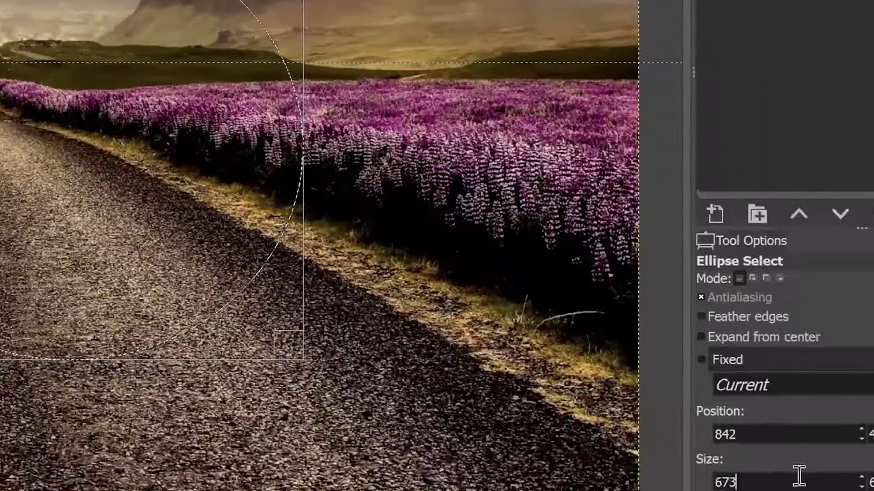
pyautogui.doubleClick(800, 475)
pyautogui.write('650')
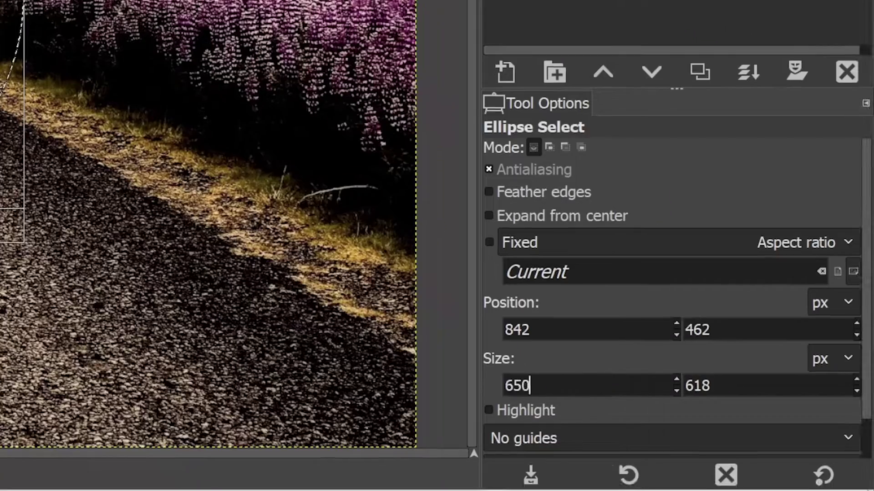
pyautogui.press('Tab')
pyautogui.write('650')
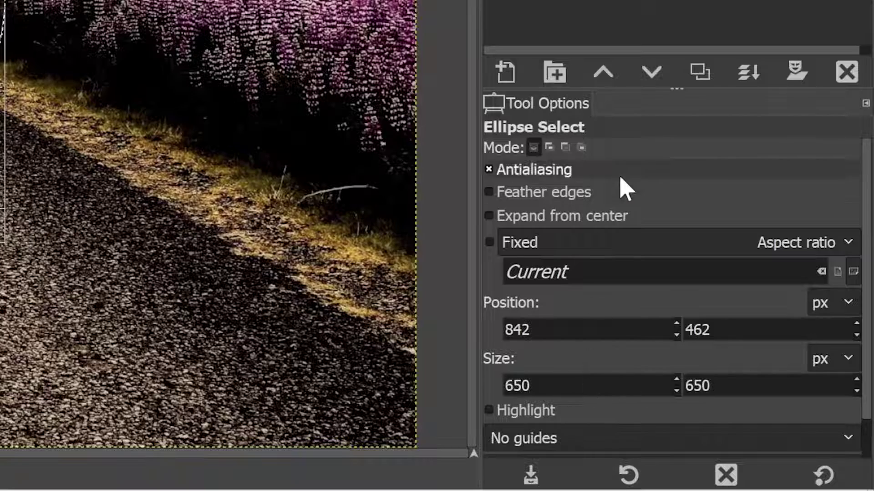
pyautogui.press('Tab')
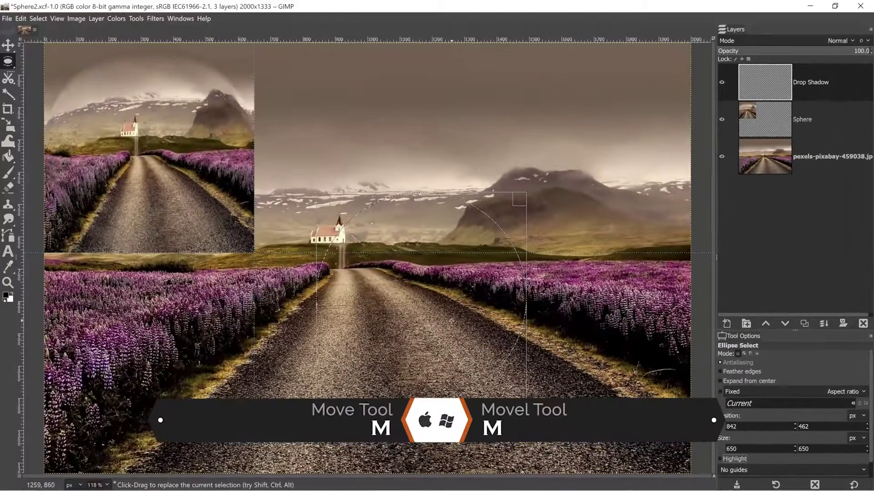
# Step: Move the circle over the top-left sphere square and fill it with black
pyautogui.moveTo(453, 331); pyautogui.dragTo(181, 175)
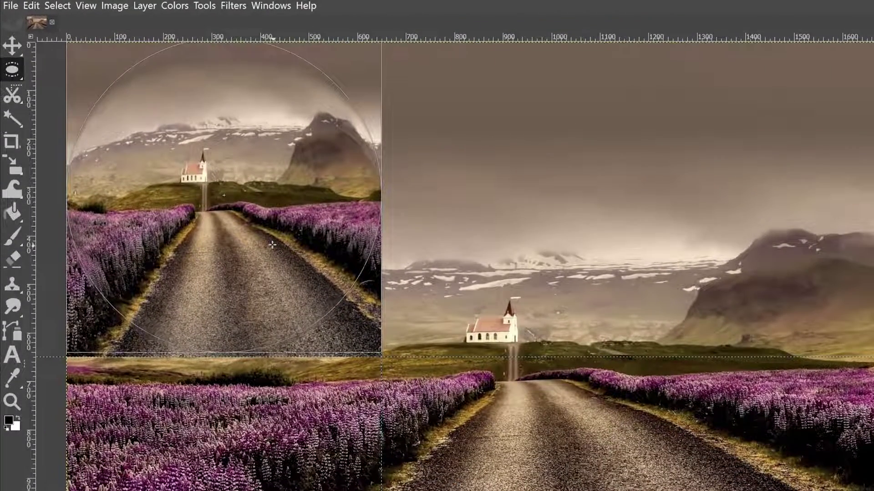
pyautogui.moveTo(272, 245); pyautogui.dragTo(272, 246)
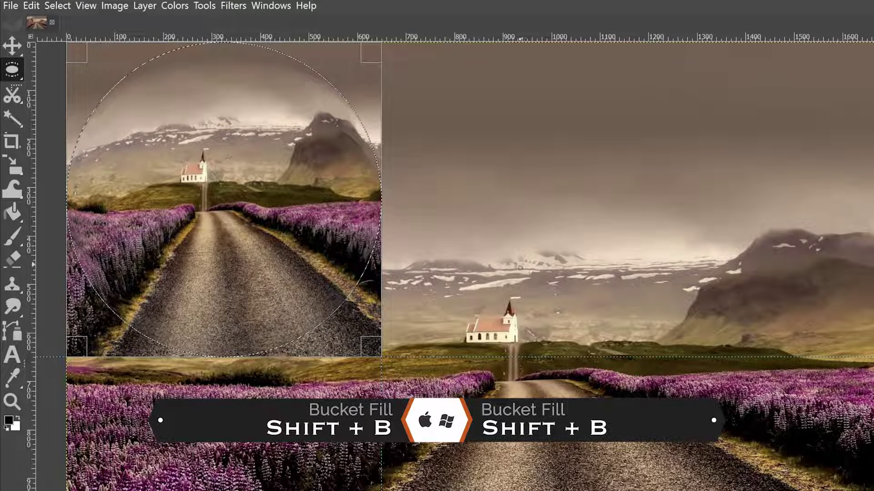
pyautogui.click(17, 203)
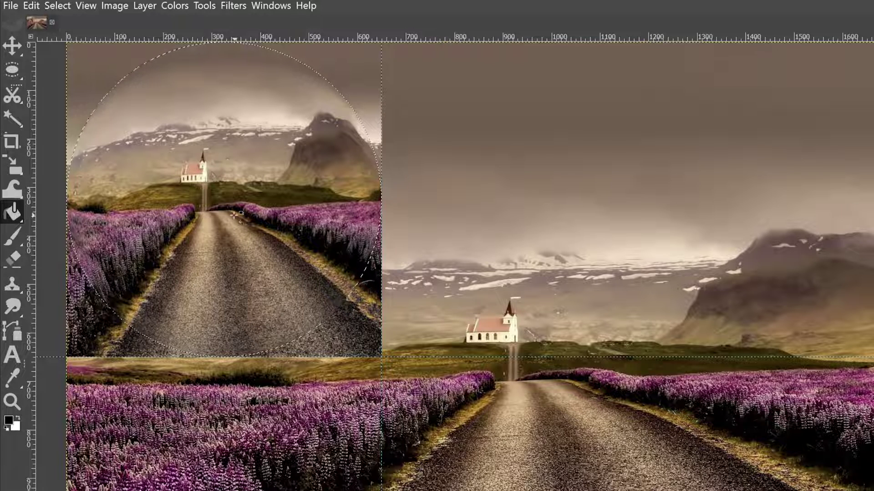
pyautogui.click(235, 216)
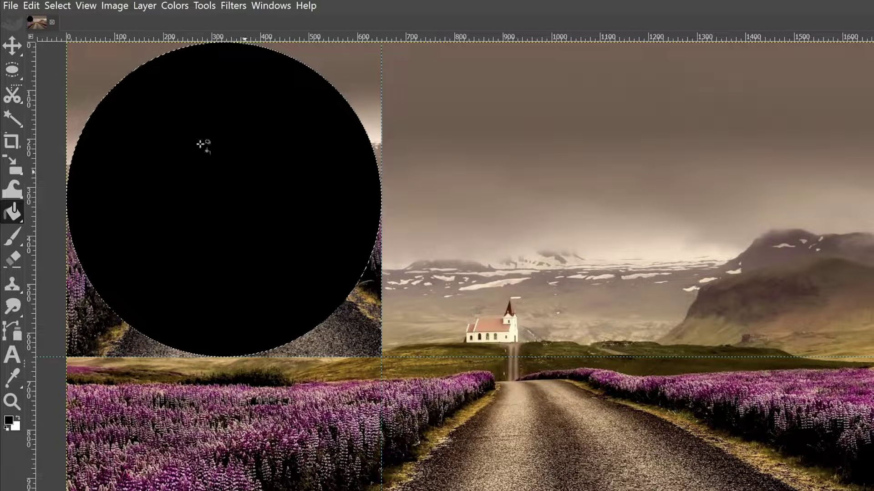
# Step: Deselect, lower Drop Shadow beneath the Sphere layer, and make Sphere the active layer
pyautogui.click(67, 4)
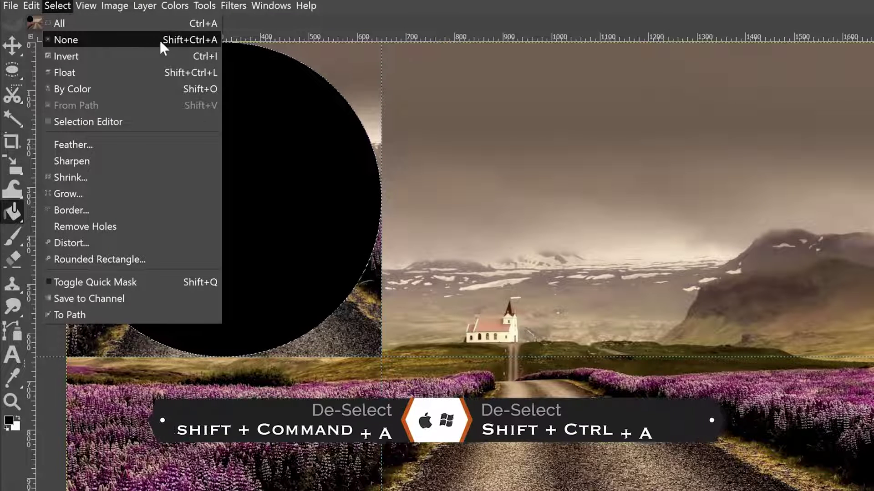
pyautogui.click(202, 40)
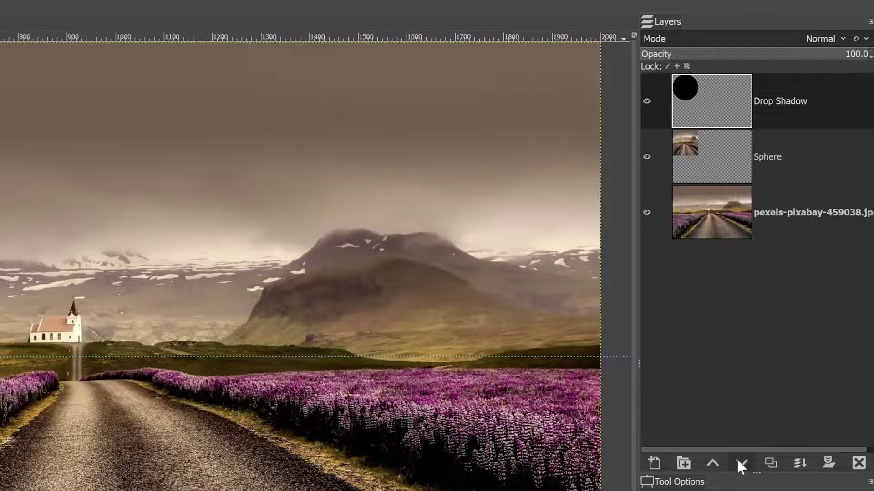
pyautogui.click(740, 463)
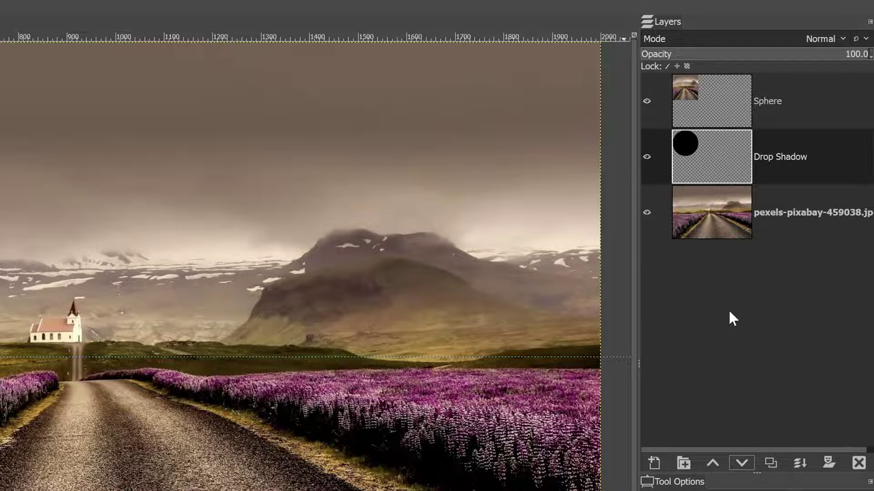
pyautogui.click(0, 122)
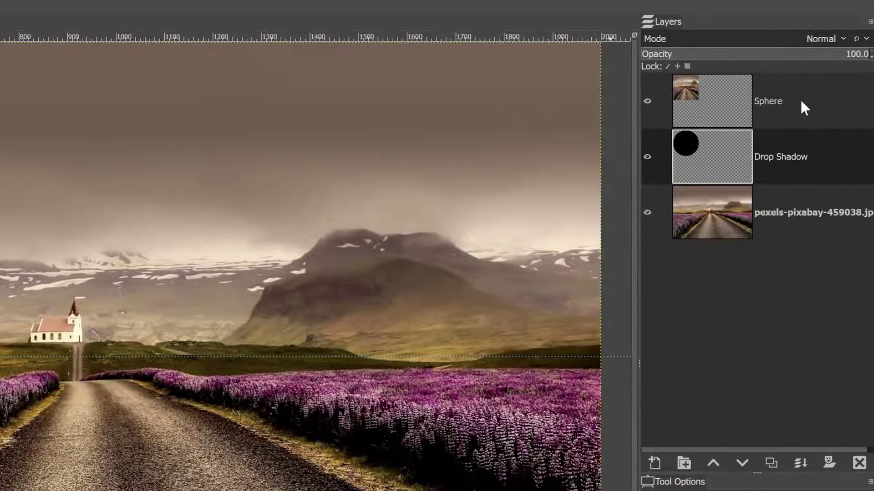
pyautogui.click(801, 102)
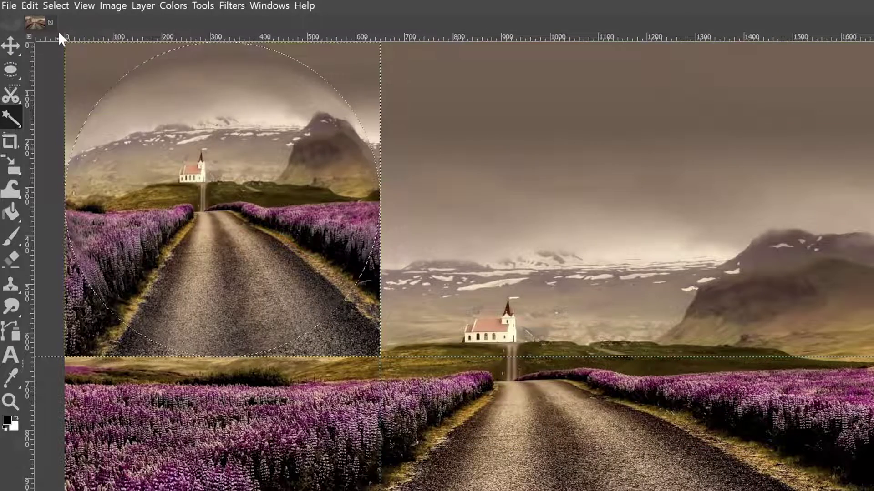
pyautogui.click(61, 5)
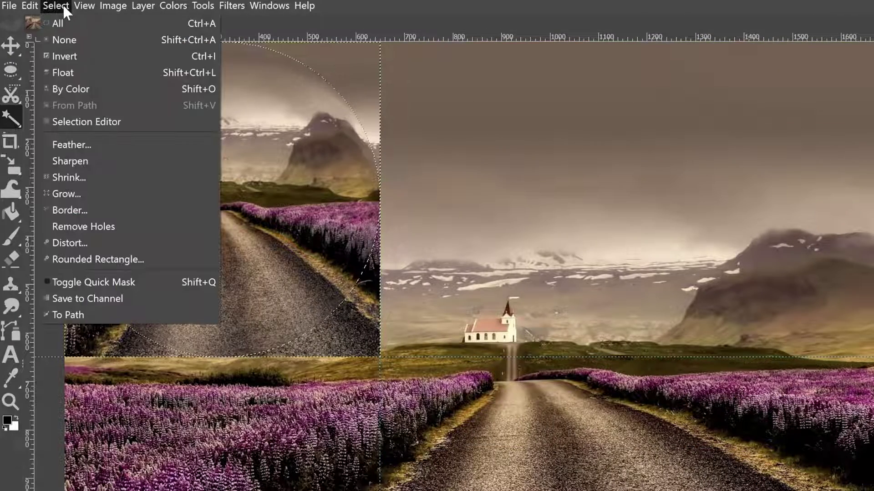
# Step: Invert the selection and delete the Sphere photo outside the circle
pyautogui.click(74, 55)
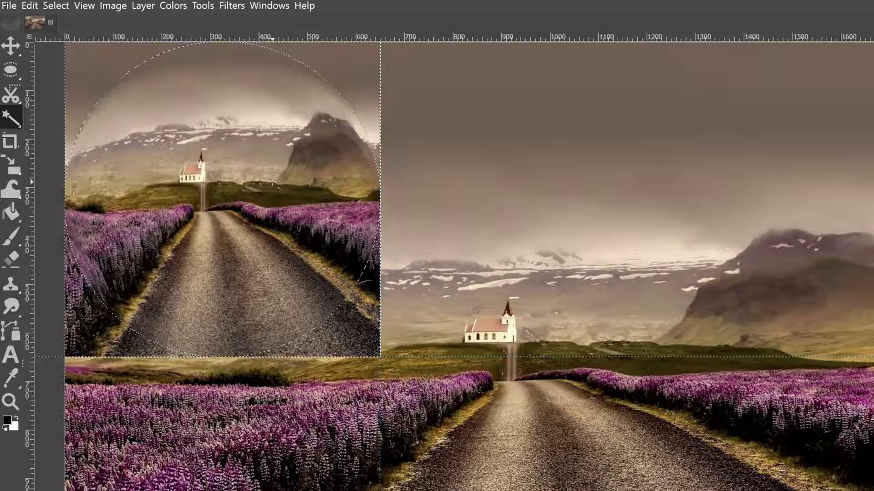
pyautogui.press('Delete')
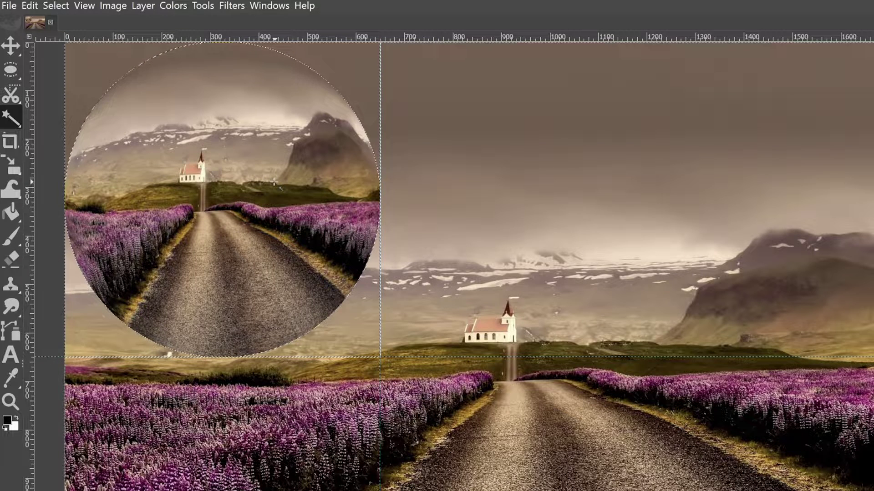
pyautogui.press('m')
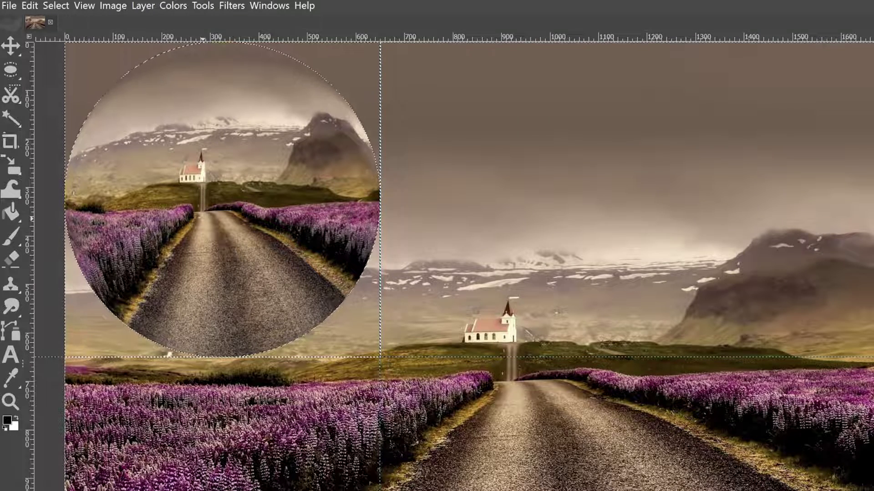
pyautogui.click(58, 5)
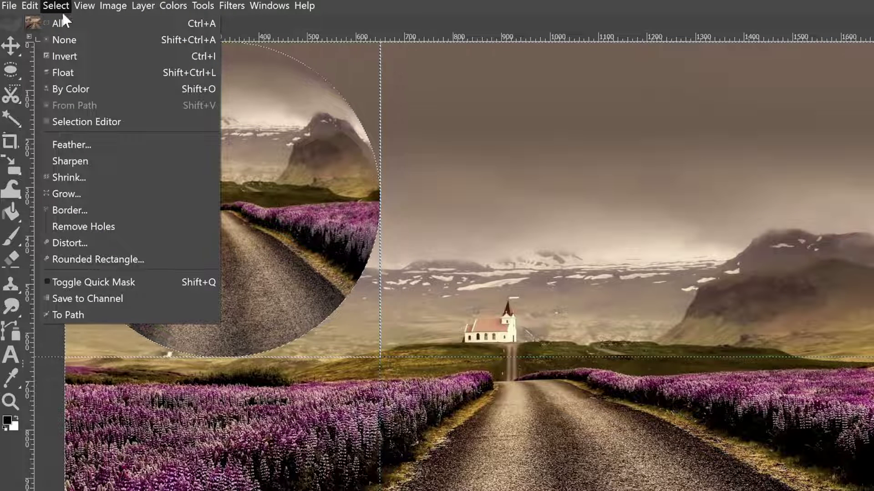
# Step: Invert the selection back to the circle and open the Whirl and Pinch filter
pyautogui.click(61, 56)
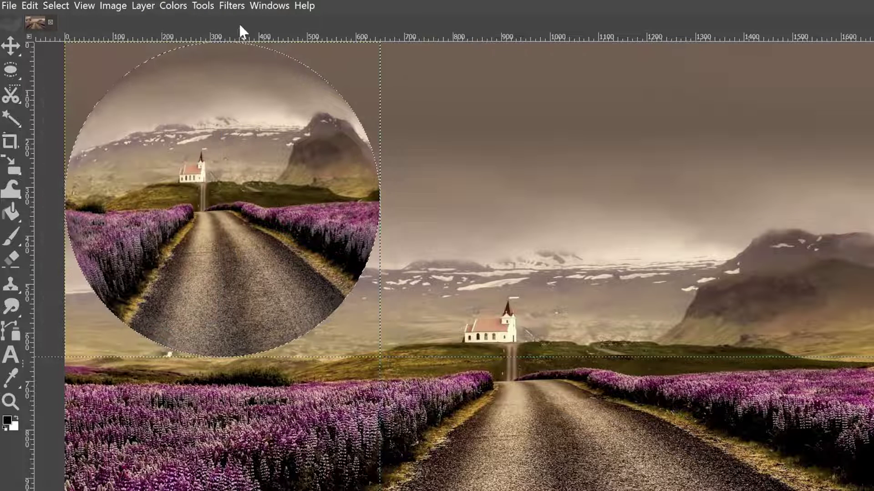
pyautogui.click(232, 5)
pyautogui.moveTo(268, 128)
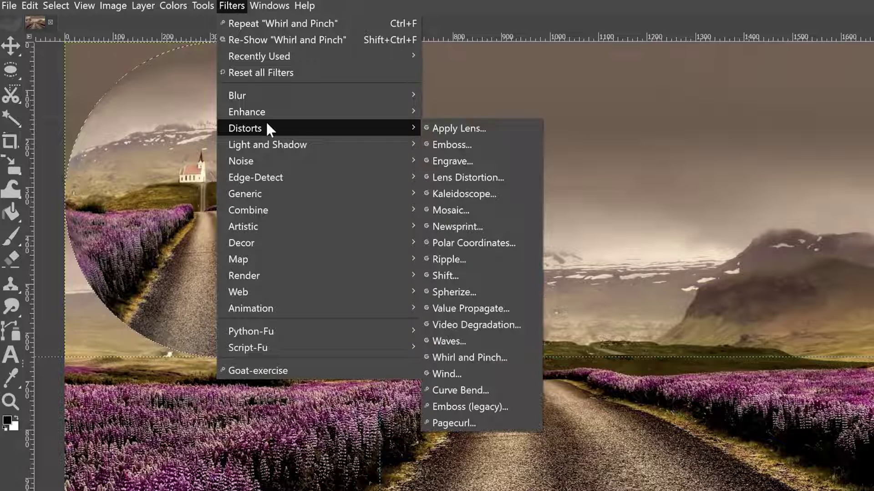
pyautogui.click(493, 356)
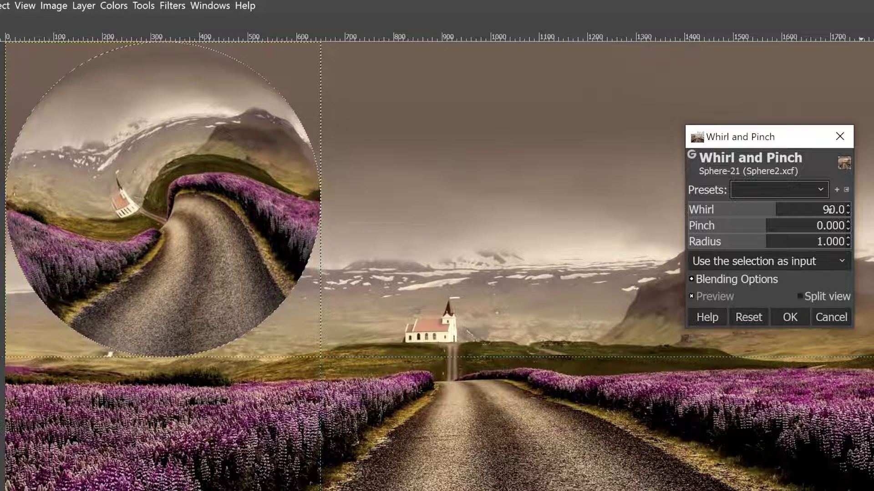
# Step: Apply a 15.0 whirl to the sphere disc, then deselect all
pyautogui.click(769, 217)
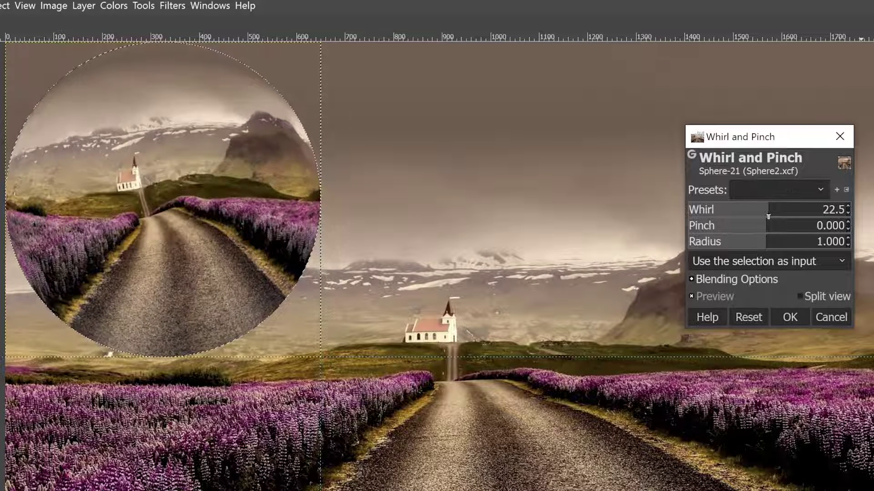
pyautogui.scroll(-1, 768, 217)
pyautogui.scroll(-1, 768, 217)
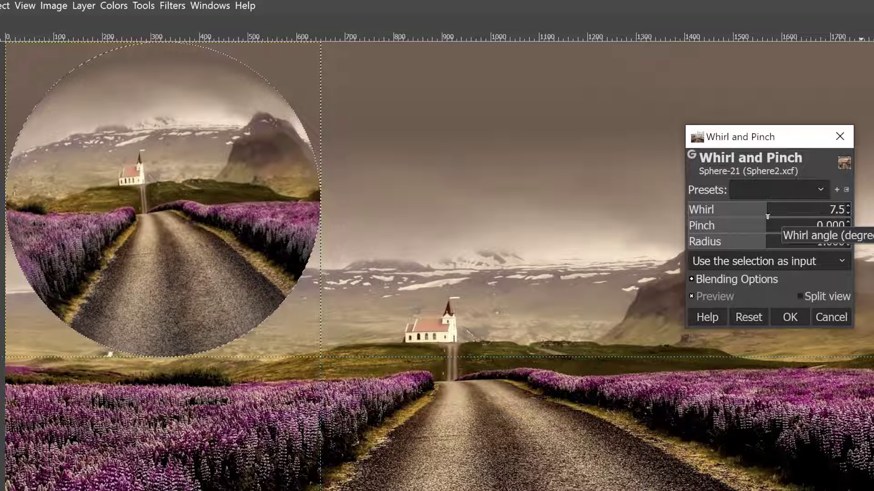
pyautogui.scroll(2, 767, 217)
pyautogui.scroll(-1, 767, 217)
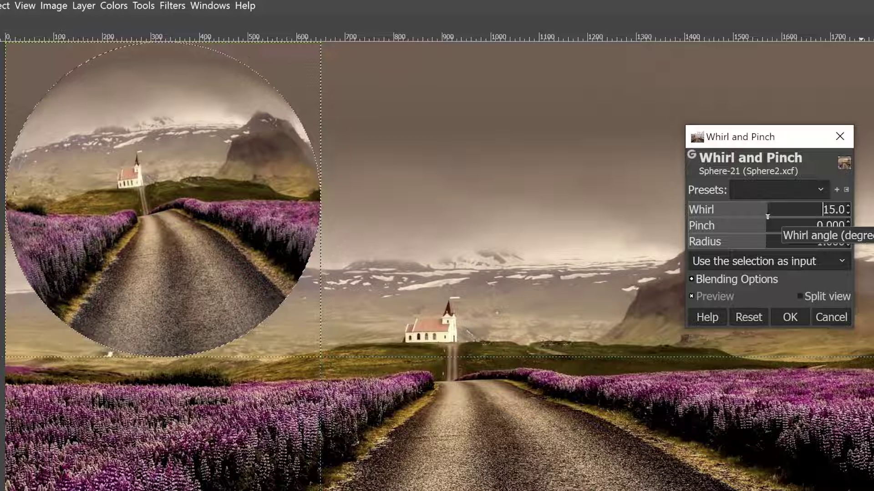
pyautogui.click(794, 317)
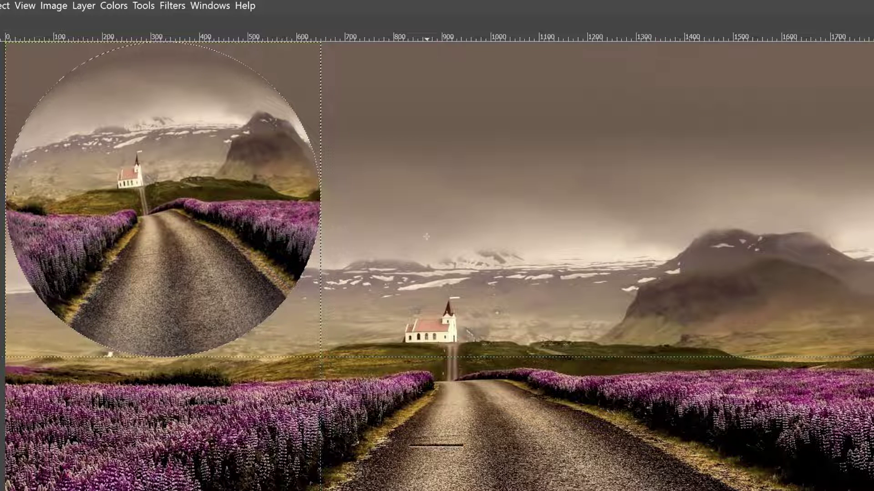
pyautogui.hotkey('shift', 'ctrl', 'a')
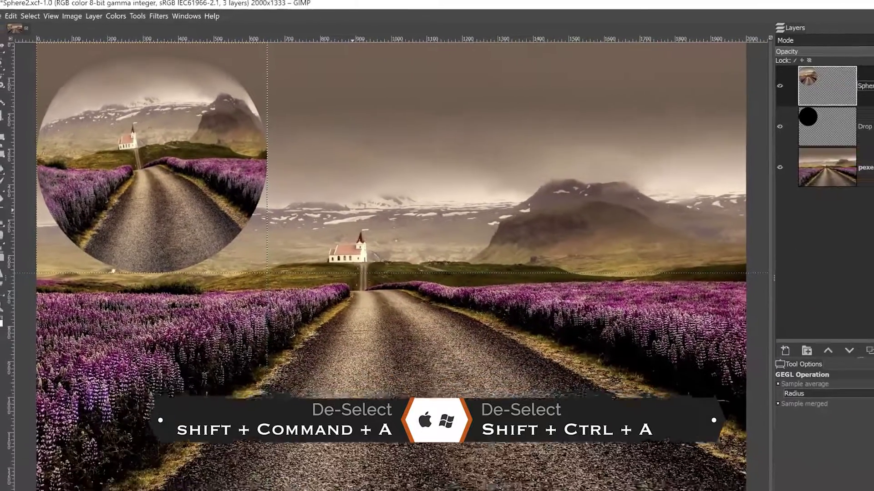
# Step: Drag the sphere to the centre over the road, hide the Drop Shadow layer and turn guides off
pyautogui.press('m')
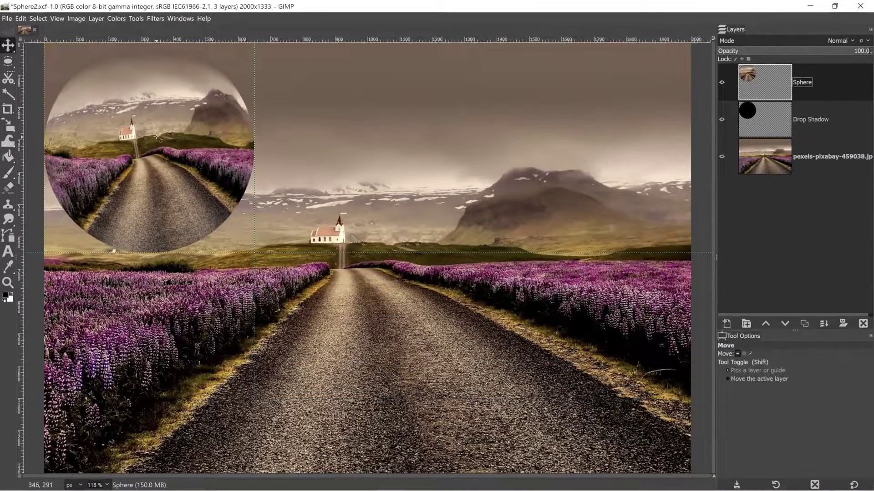
pyautogui.moveTo(160, 140); pyautogui.dragTo(411, 196)
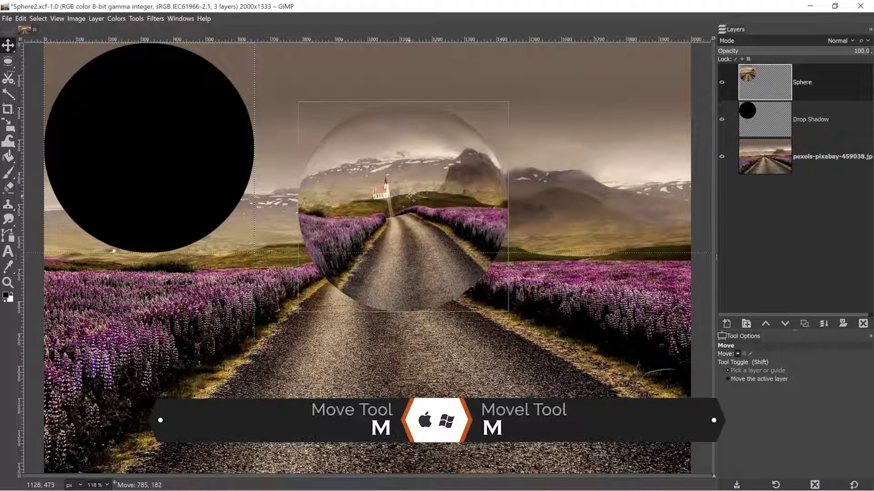
pyautogui.click(721, 119)
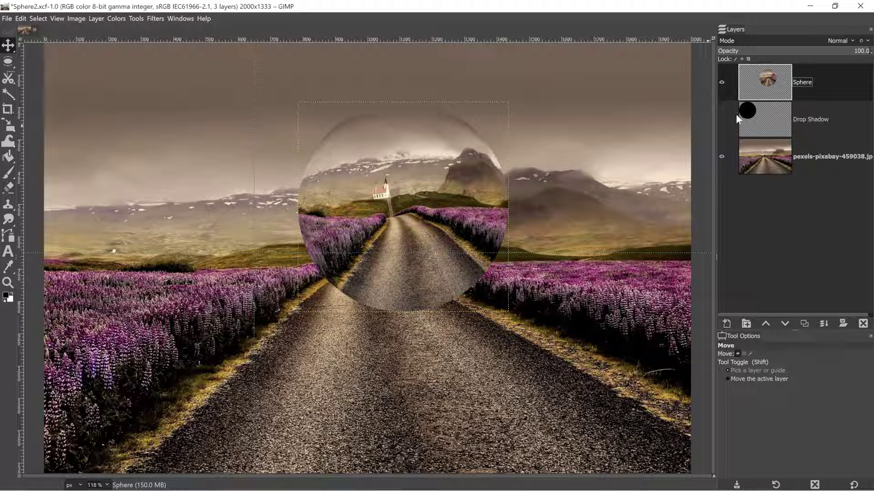
pyautogui.click(58, 19)
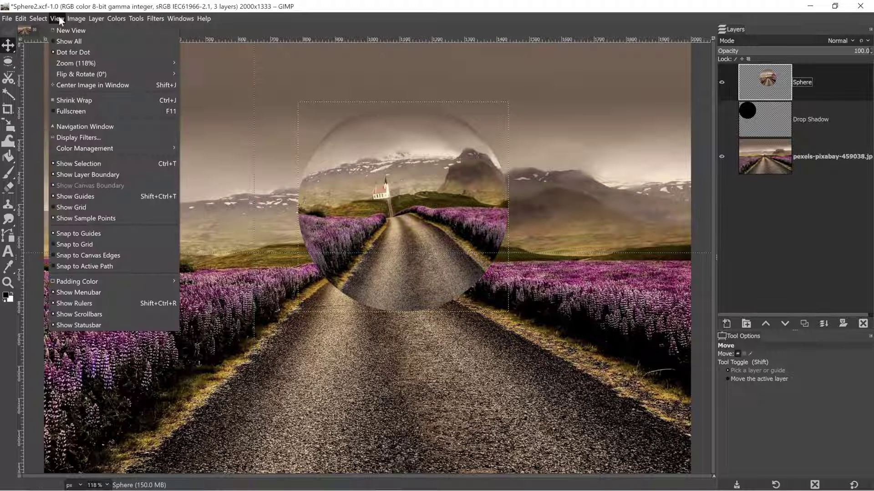
pyautogui.click(87, 196)
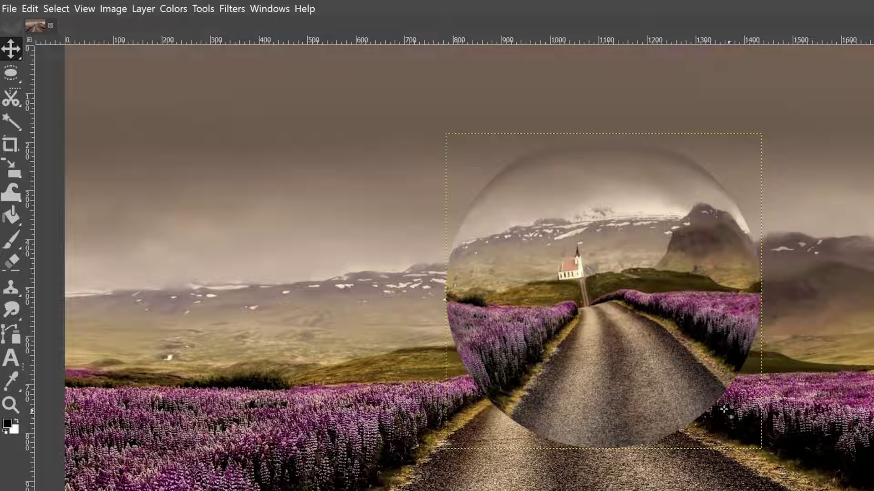
# Step: Apply Layer to Image Size so the Sphere layer spans the whole image
pyautogui.click(144, 9)
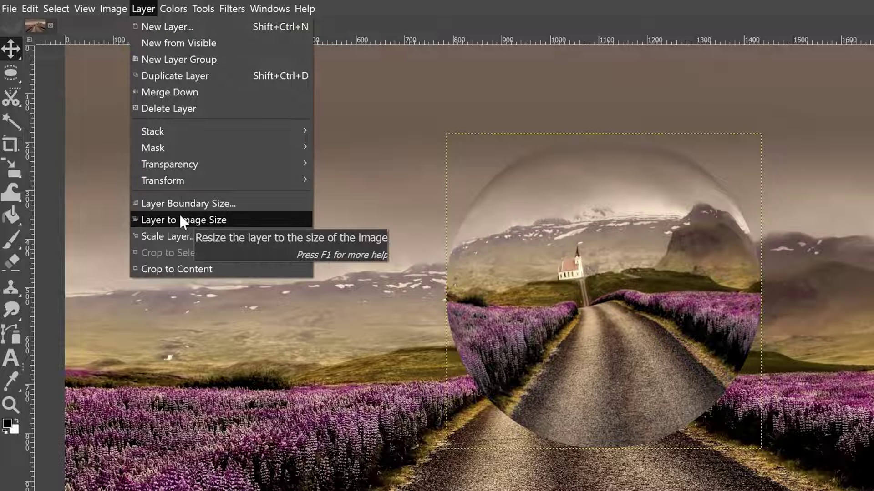
pyautogui.click(180, 219)
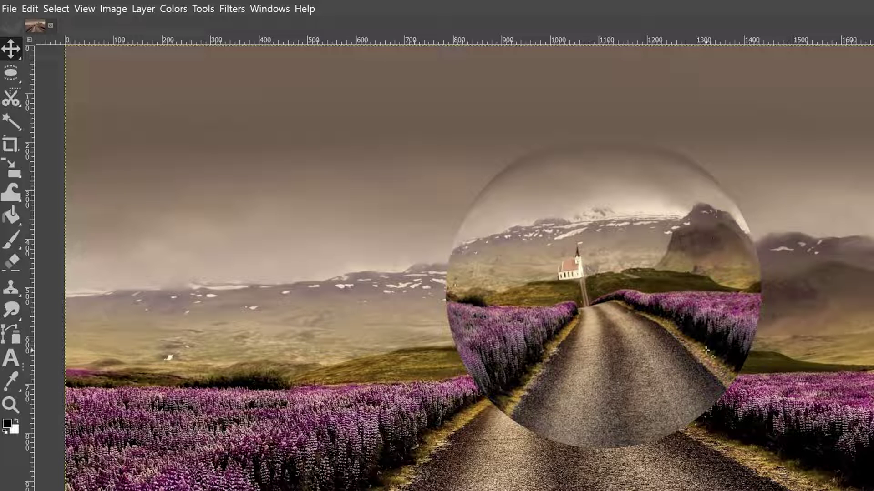
# Step: Fuzzy-select the glass sphere's circular area
pyautogui.click(11, 121)
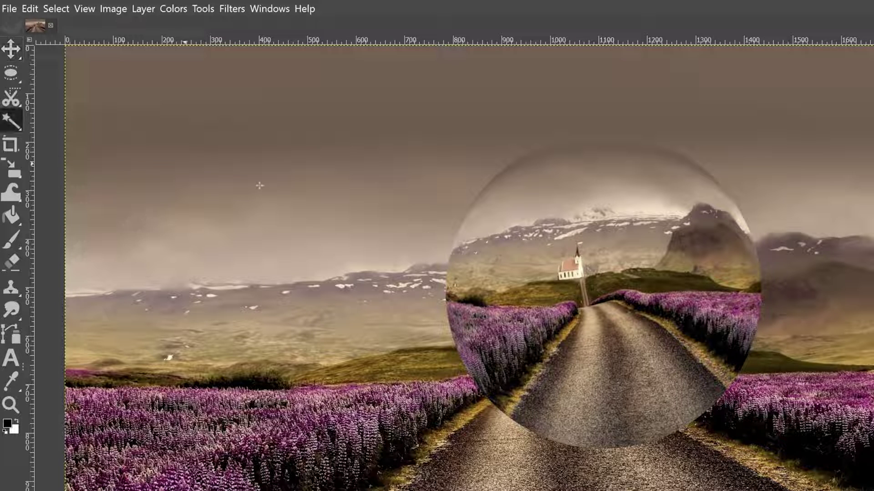
pyautogui.click(598, 263)
pyautogui.moveTo(597, 263); pyautogui.dragTo(622, 405)
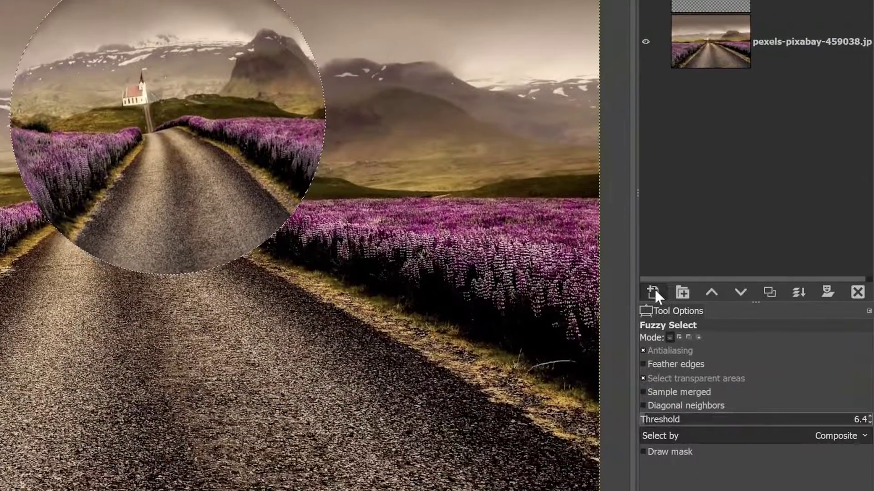
# Step: Add a new transparent layer named 'Glow'
pyautogui.click(654, 288)
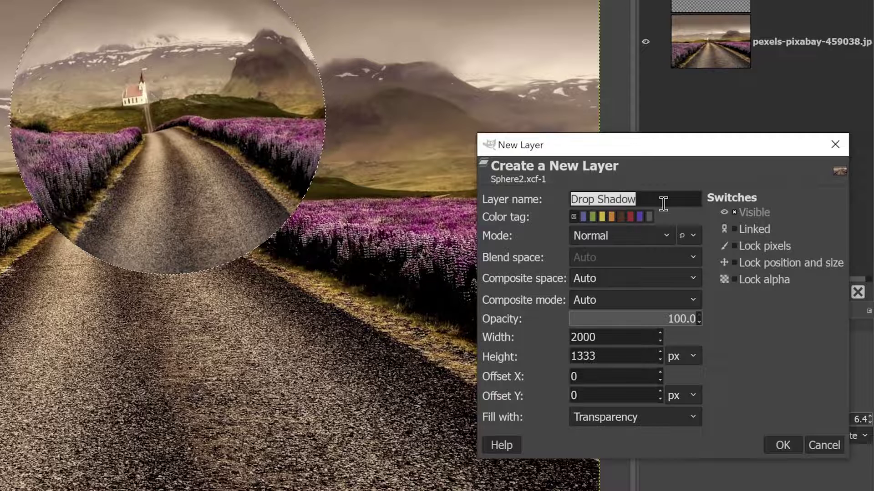
pyautogui.write('Glow')
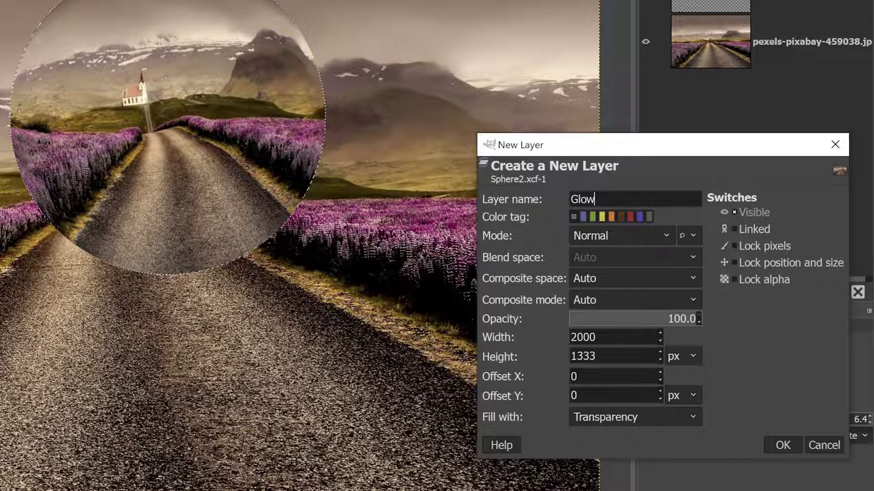
pyautogui.click(782, 442)
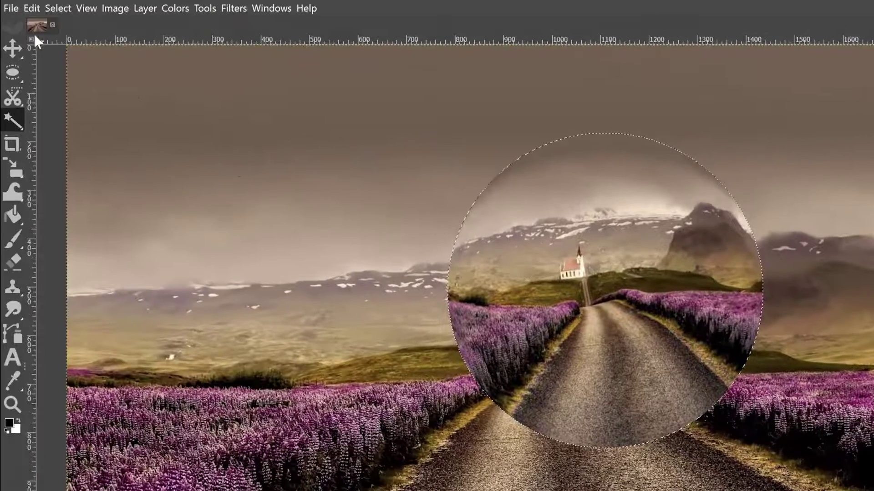
pyautogui.click(32, 8)
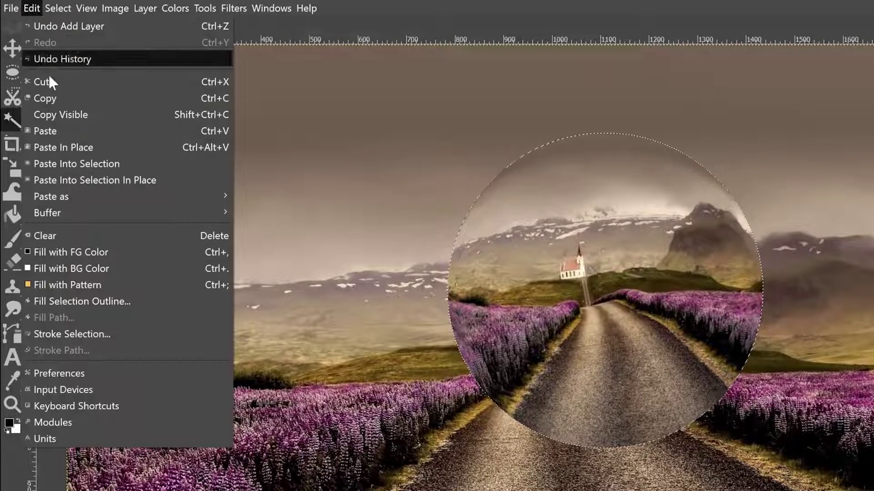
# Step: Stroke the sphere selection with a 6 px white line, then lower Glow beneath Sphere
pyautogui.click(72, 332)
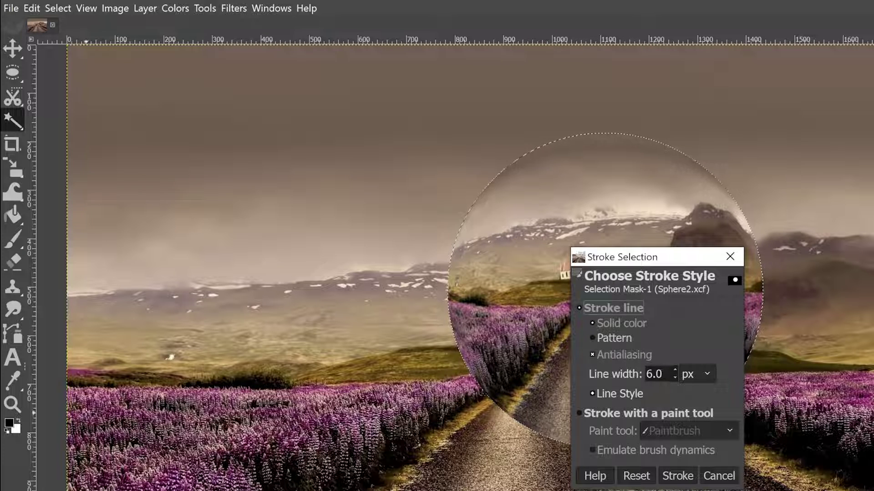
pyautogui.click(19, 422)
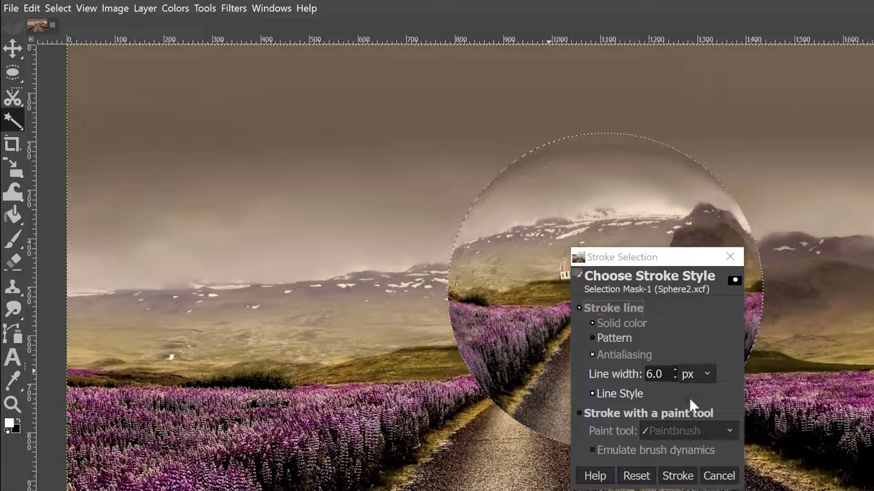
pyautogui.click(678, 476)
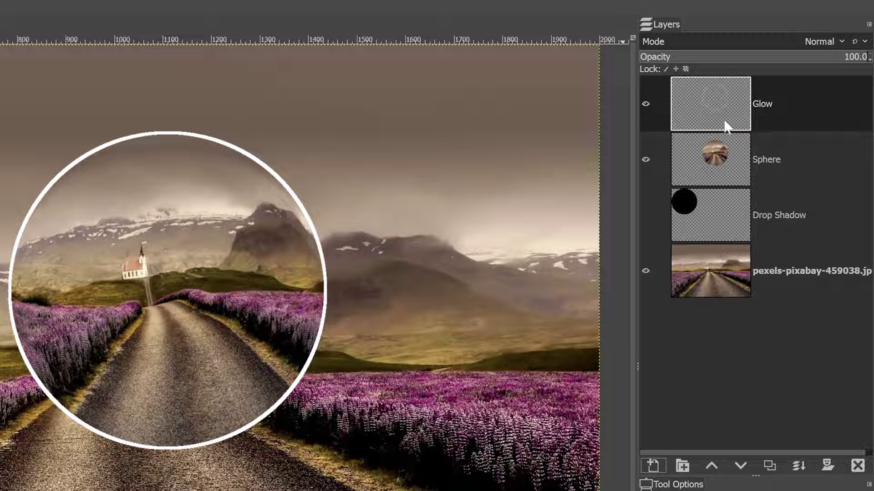
pyautogui.click(740, 464)
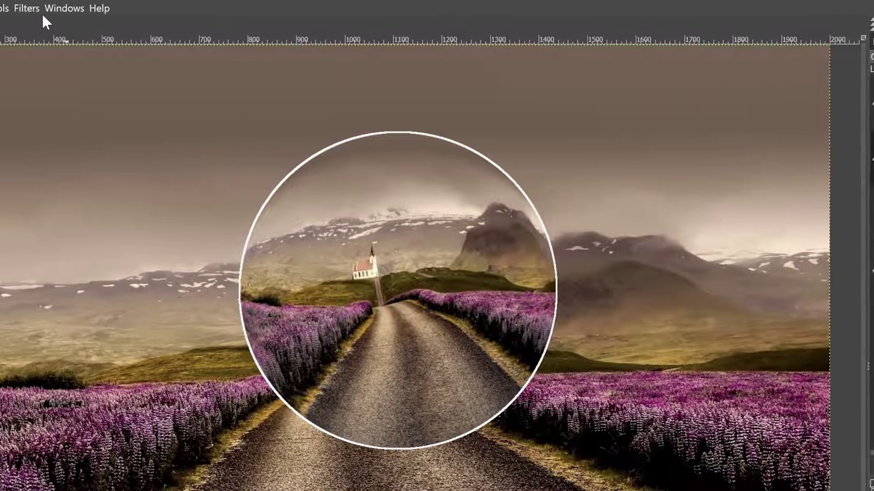
pyautogui.click(49, 9)
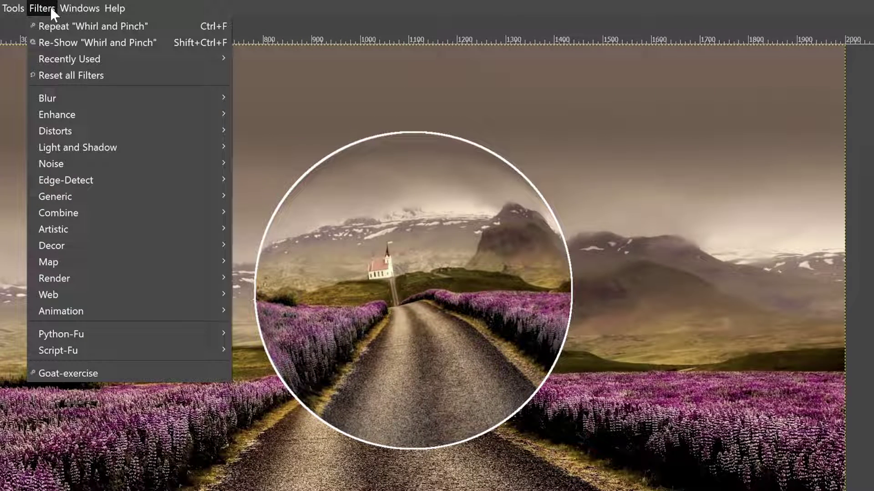
# Step: Apply a Gaussian Blur of size 16.77 to the white ring
pyautogui.moveTo(106, 97)
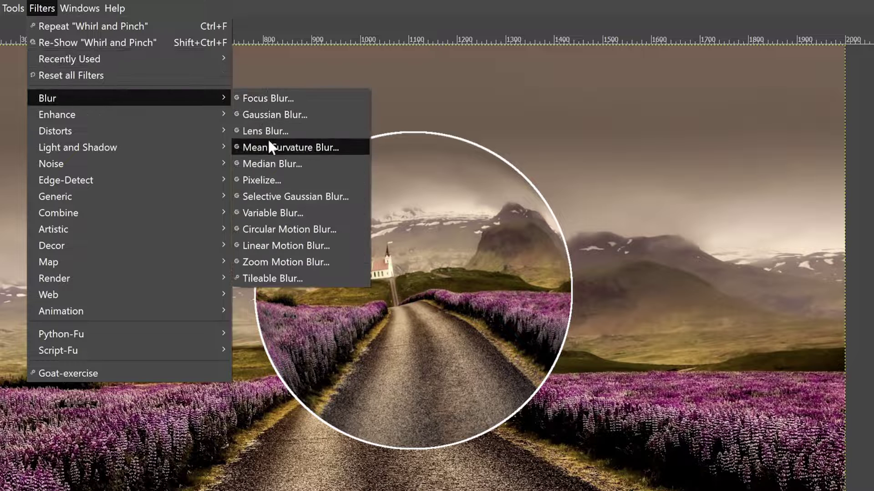
pyautogui.click(276, 116)
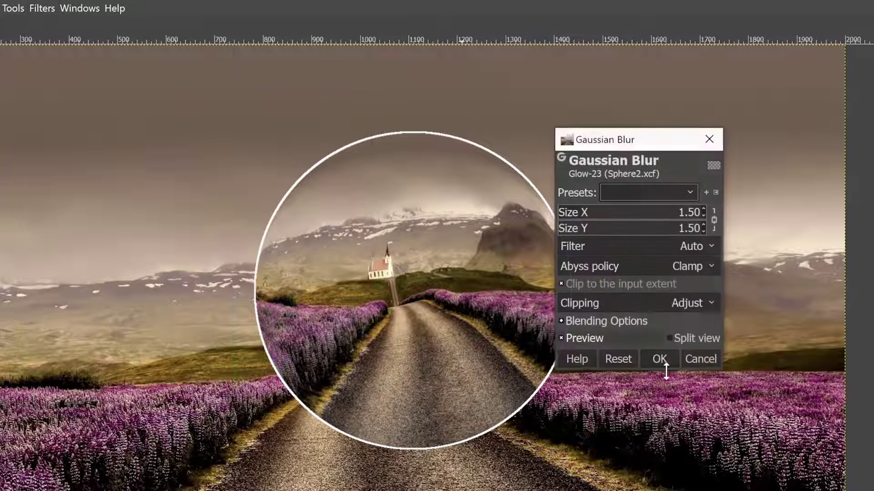
pyautogui.click(626, 215)
pyautogui.click(615, 217)
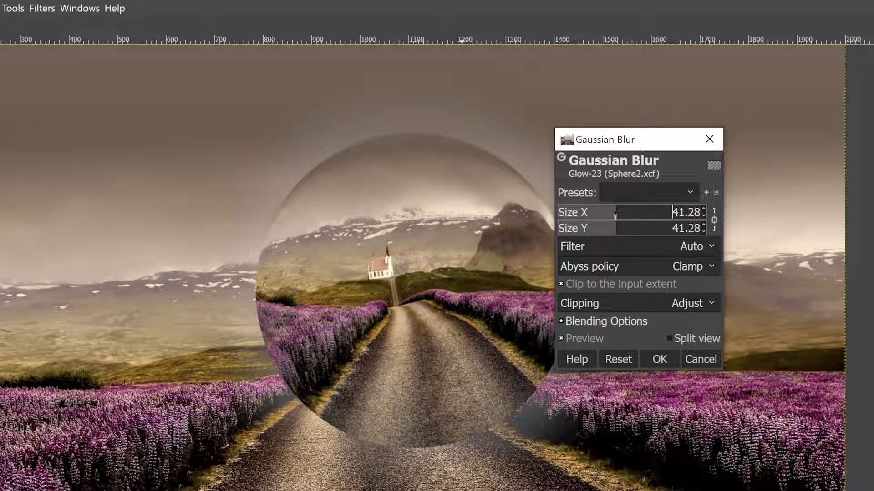
pyautogui.click(602, 216)
pyautogui.click(588, 216)
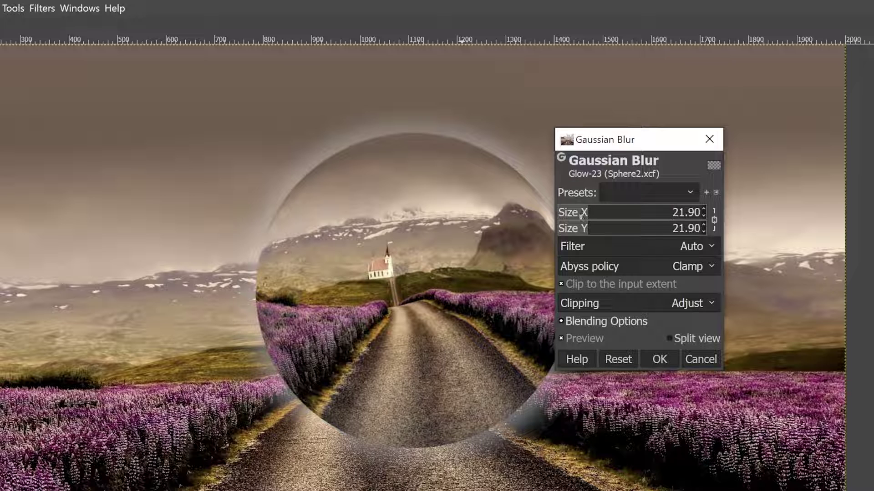
pyautogui.click(579, 216)
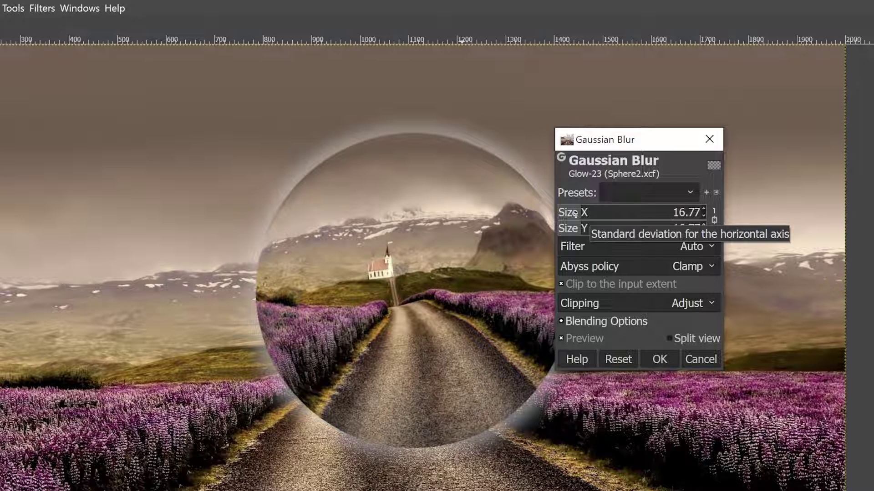
pyautogui.click(660, 357)
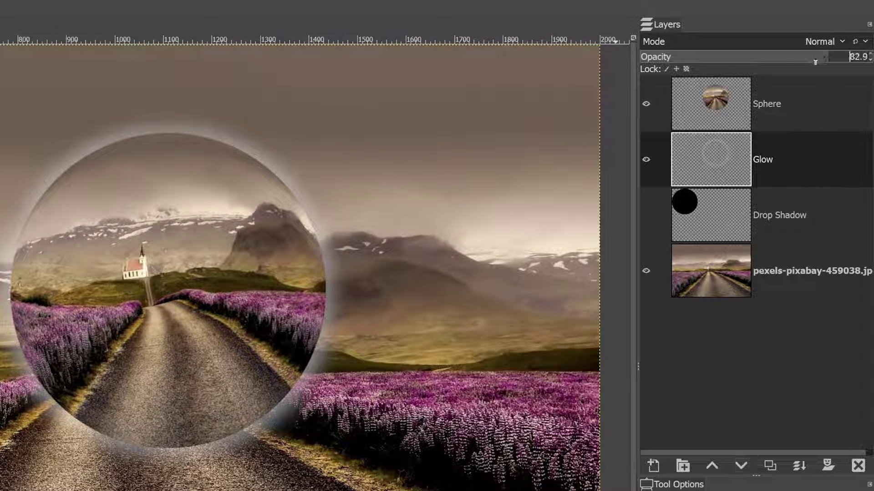
# Step: Lower the Glow layer's opacity to 15.8
pyautogui.moveTo(815, 61); pyautogui.dragTo(736, 65)
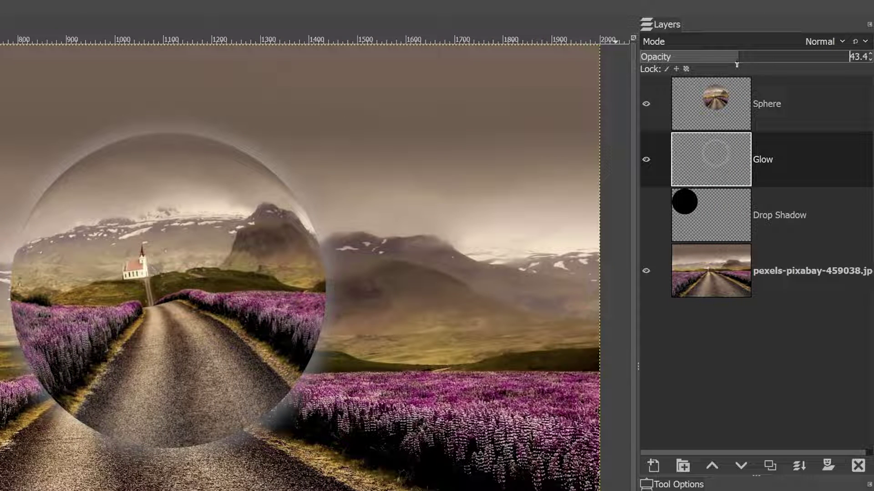
pyautogui.click(710, 63)
pyautogui.moveTo(710, 62); pyautogui.dragTo(704, 62)
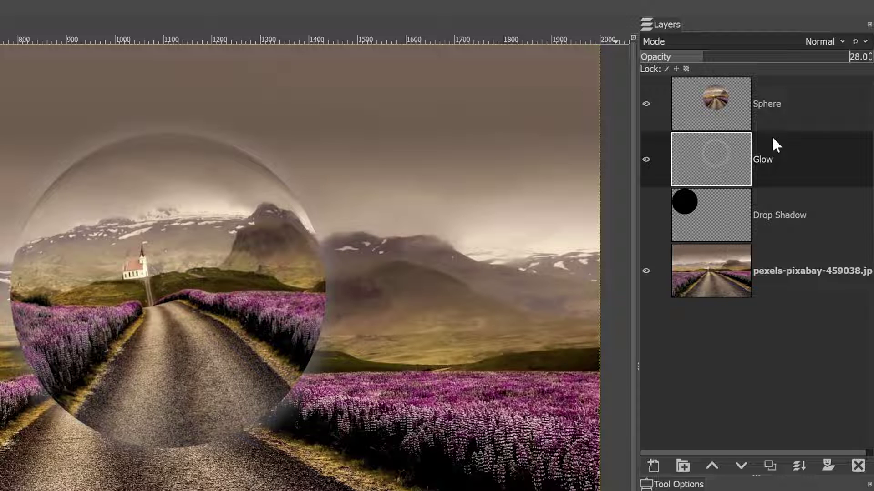
pyautogui.click(685, 59)
pyautogui.click(680, 59)
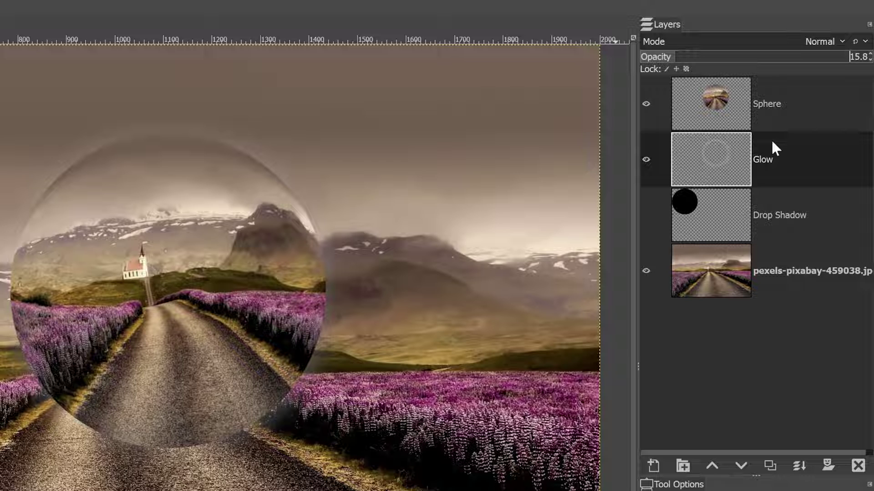
# Step: Add a new layer named 'Shading' above the Sphere layer
pyautogui.click(795, 114)
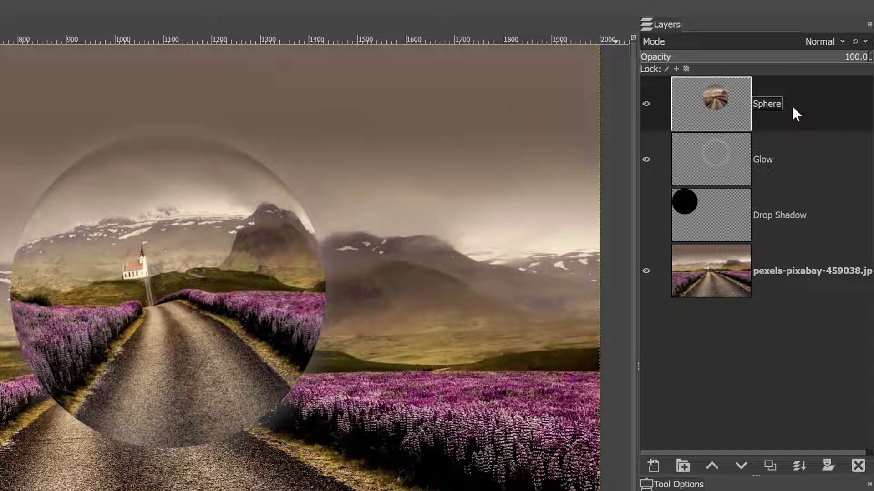
pyautogui.click(651, 462)
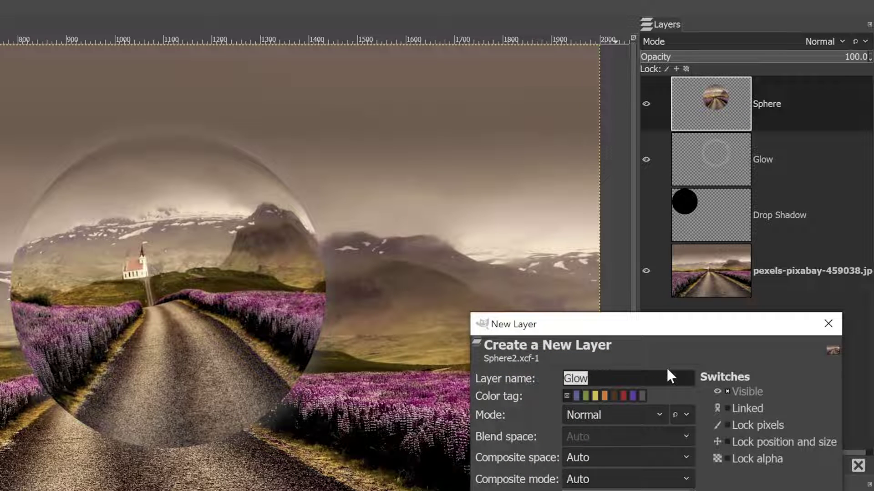
pyautogui.write('Shading')
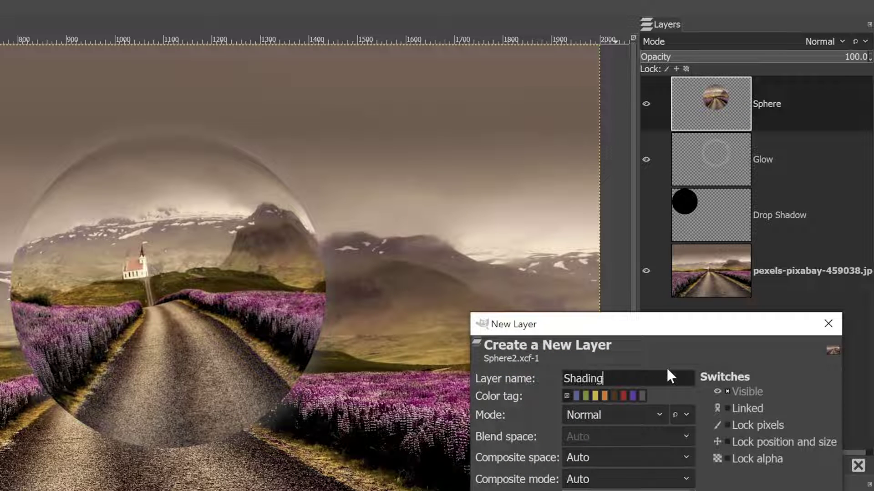
pyautogui.press('Return')
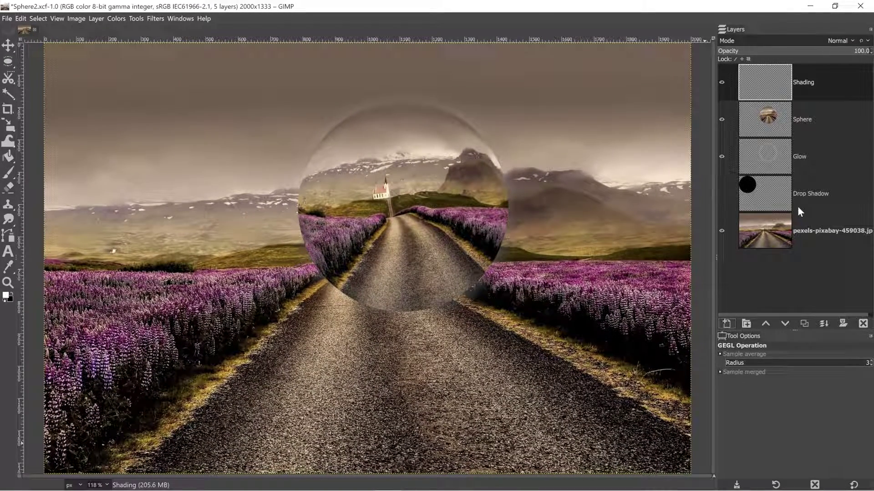
# Step: Fuzzy-select the sphere's circular area on Sphere, then make Shading the active layer
pyautogui.click(768, 127)
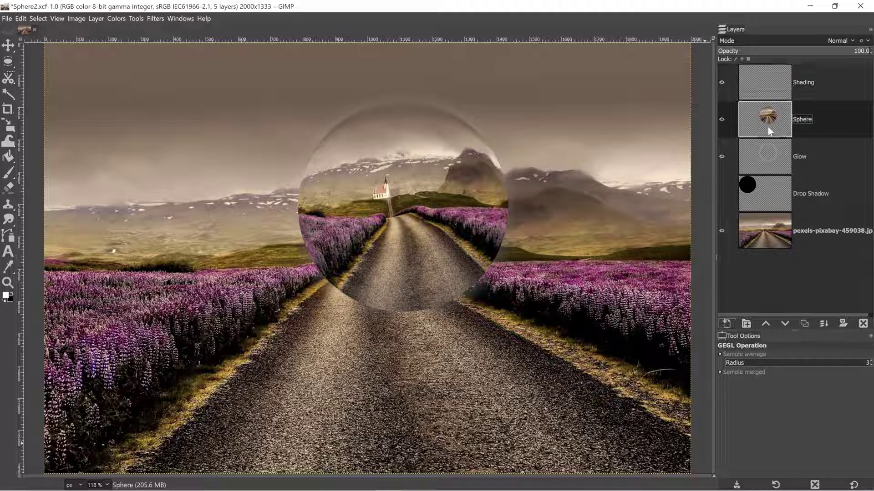
pyautogui.click(8, 95)
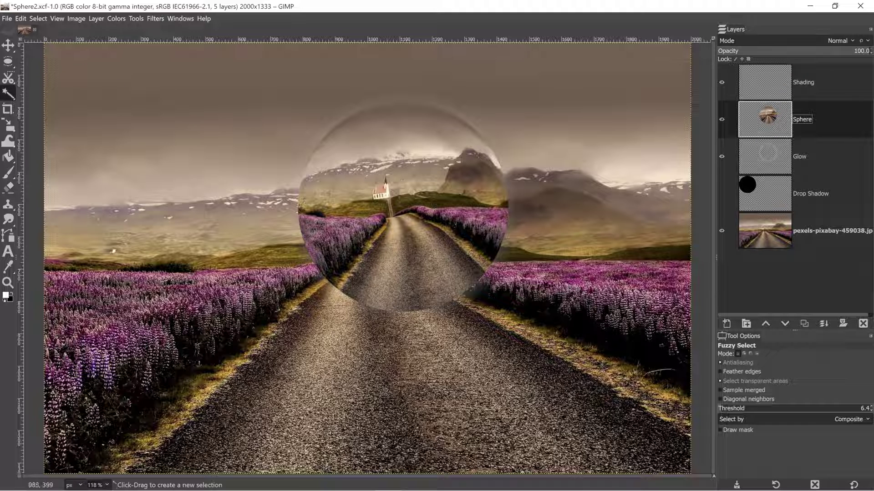
pyautogui.click(392, 157)
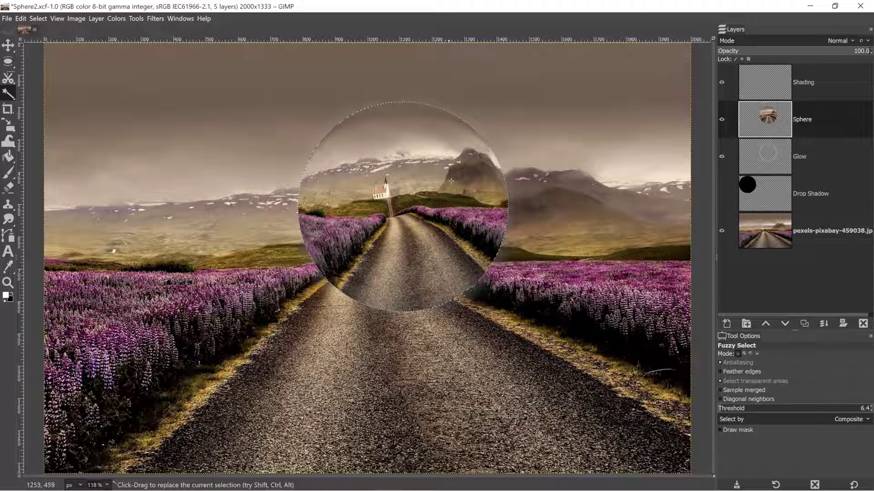
pyautogui.click(777, 83)
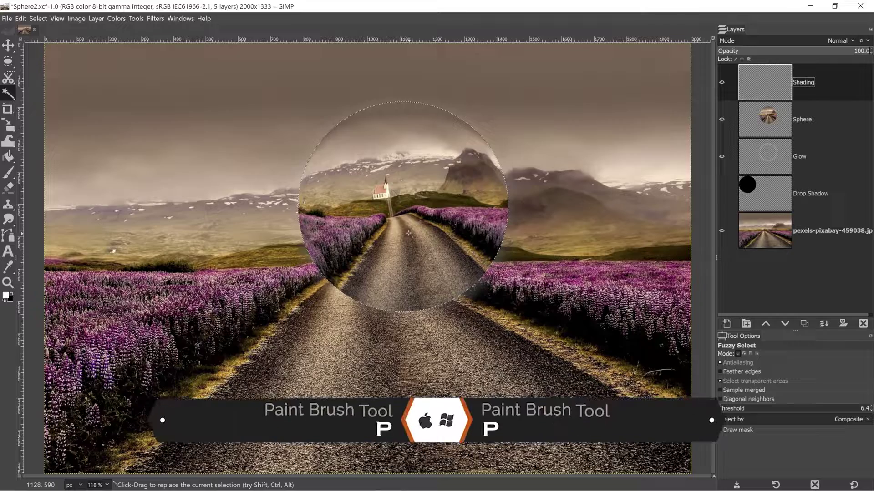
# Step: Choose the Paintbrush at size 201 with hardness near zero
pyautogui.press('p')
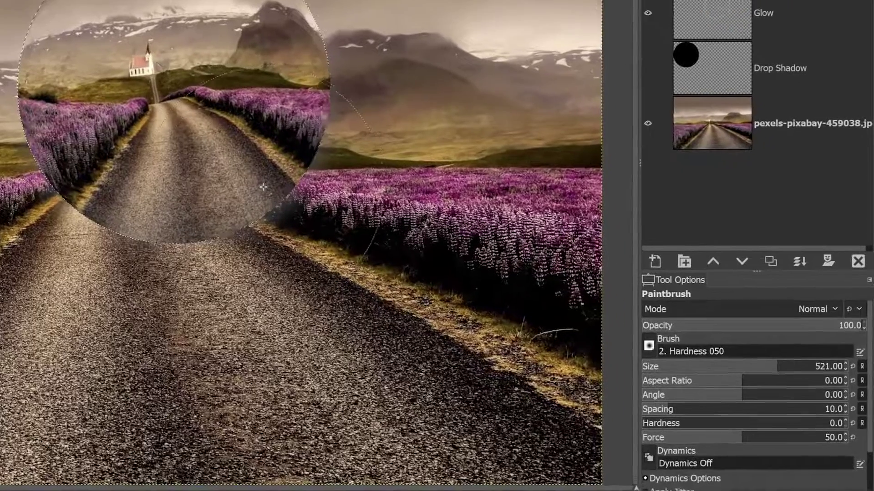
pyautogui.press('[')
pyautogui.press('[')
pyautogui.press('[')
pyautogui.press('[')
pyautogui.press('[')
pyautogui.press('[')
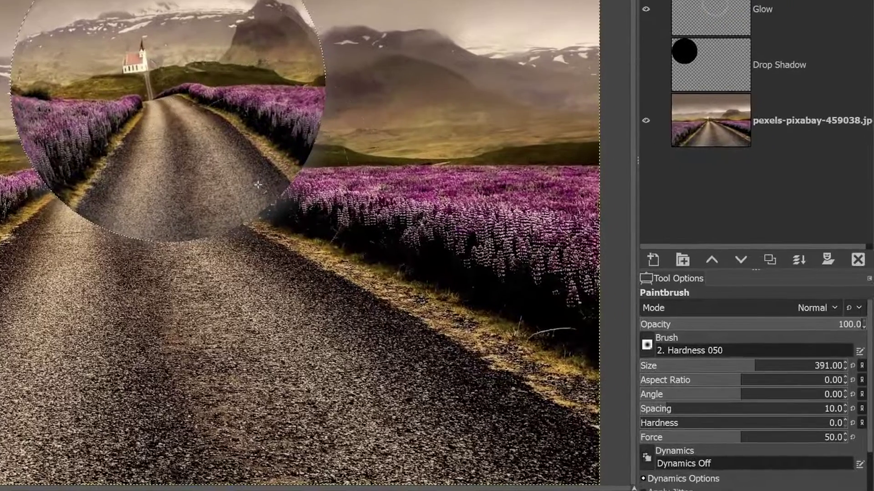
pyautogui.press('[')
pyautogui.press('[')
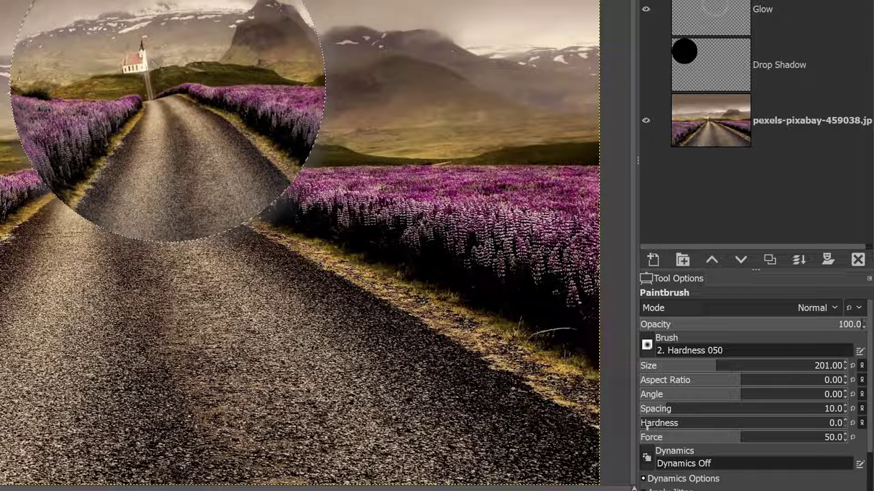
pyautogui.moveTo(665, 427)
pyautogui.mouseDown()
pyautogui.moveTo(731, 427)
pyautogui.moveTo(638, 424)
pyautogui.mouseUp()
pyautogui.click(734, 425)
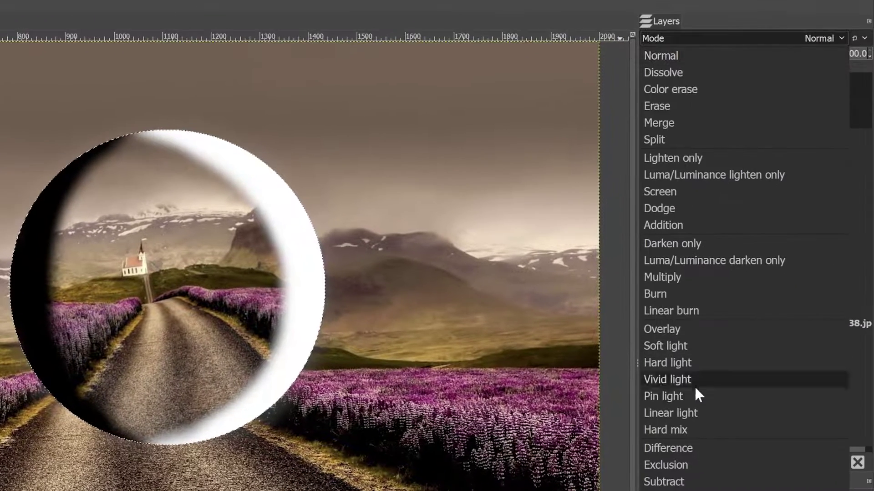
# Step: Set the Shading layer's mode to Soft light and its opacity to 57.1
pyautogui.click(695, 346)
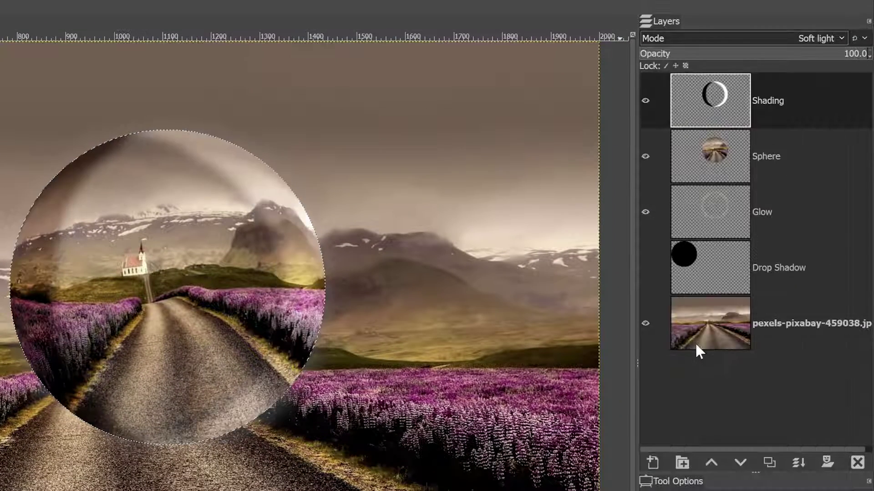
pyautogui.click(785, 55)
pyautogui.moveTo(785, 56); pyautogui.dragTo(760, 61)
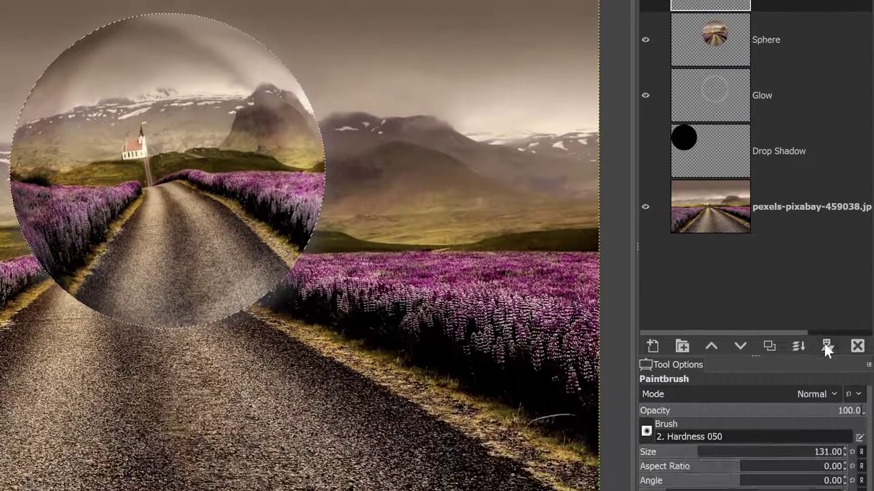
# Step: Add a white, non-inverted mask to Shading and paint out shading along the right rim
pyautogui.click(827, 463)
pyautogui.click(720, 432)
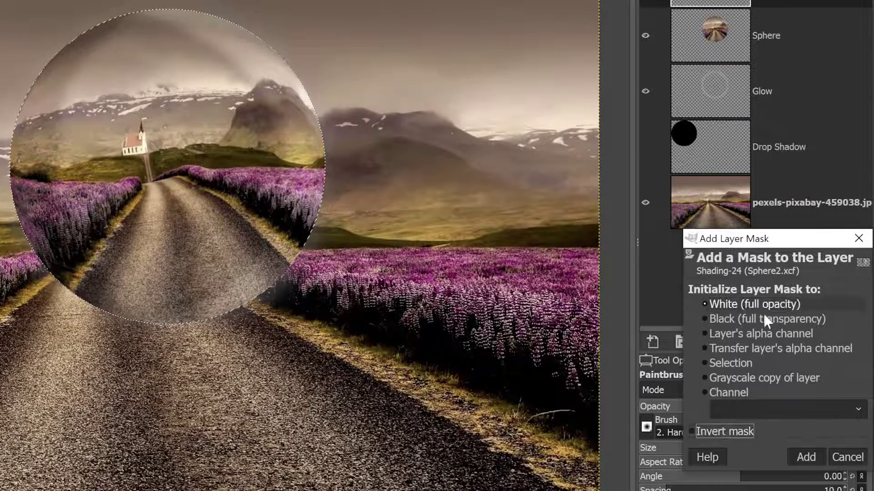
pyautogui.click(804, 456)
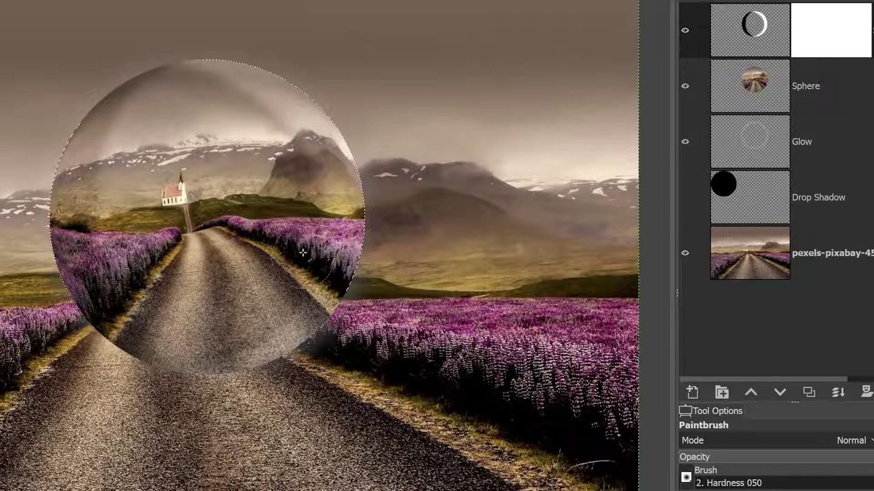
pyautogui.moveTo(220, 94)
pyautogui.mouseDown()
pyautogui.moveTo(295, 146)
pyautogui.moveTo(296, 246)
pyautogui.mouseUp()
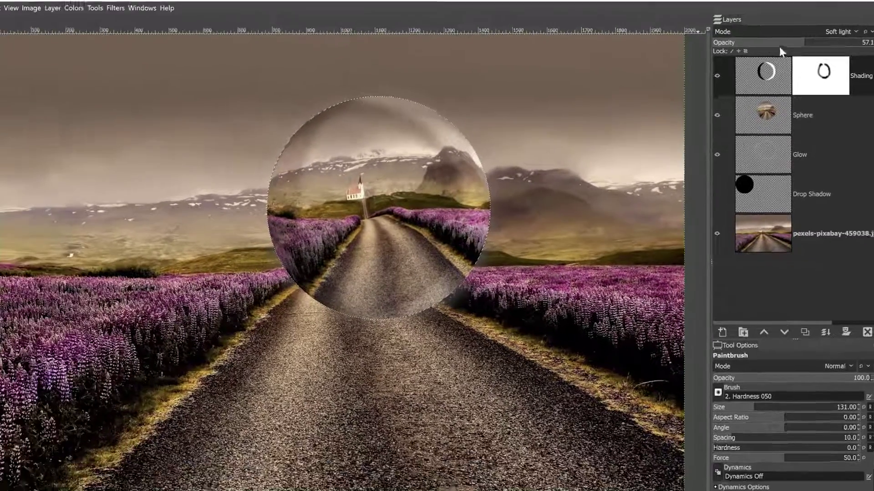
# Step: Lower Shading's opacity to 29.8 and toggle its visibility to compare
pyautogui.moveTo(779, 46); pyautogui.dragTo(763, 45)
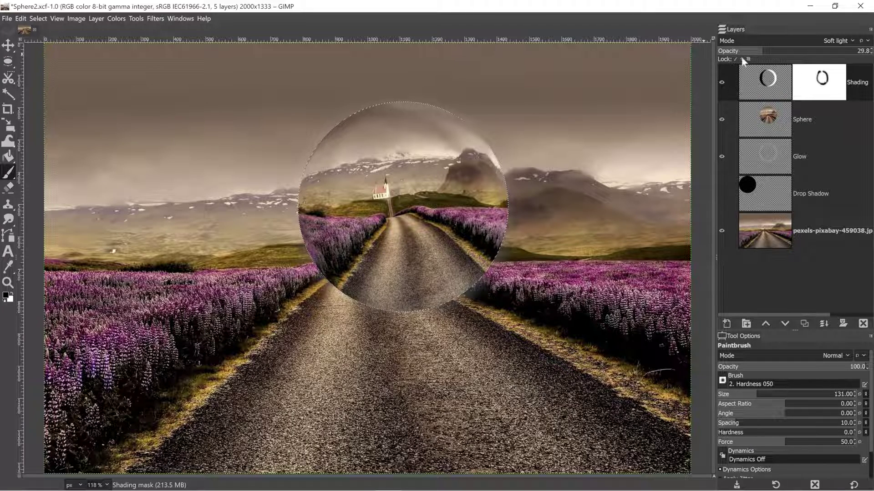
pyautogui.click(722, 80)
pyautogui.click(722, 81)
pyautogui.click(721, 81)
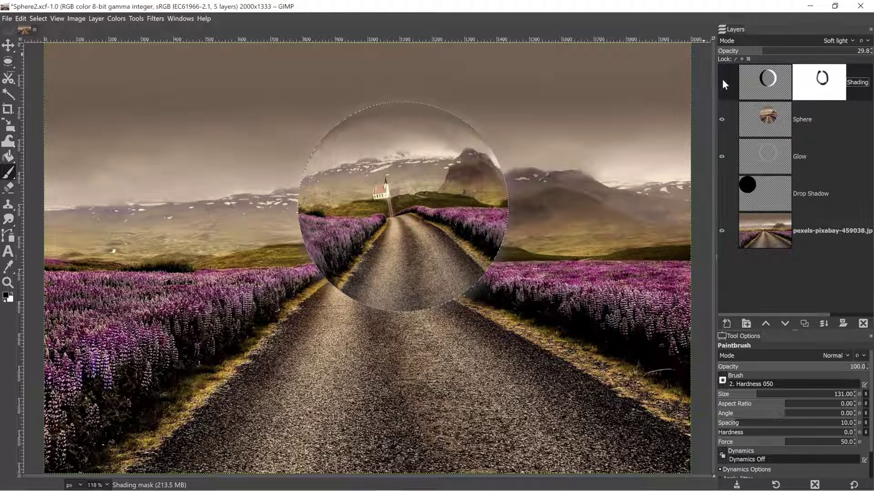
pyautogui.click(722, 80)
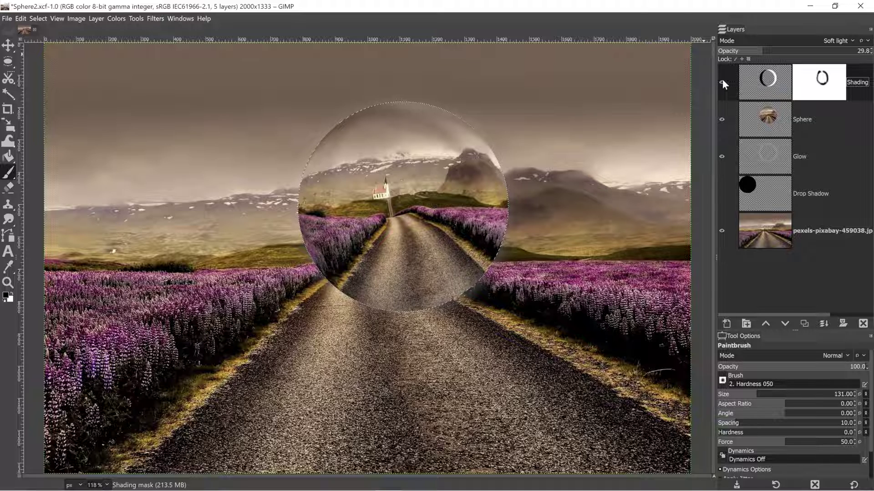
# Step: Add a 'Highlight' layer and paint a broad white curve over the sphere's upper right with a 231 brush
pyautogui.click(730, 320)
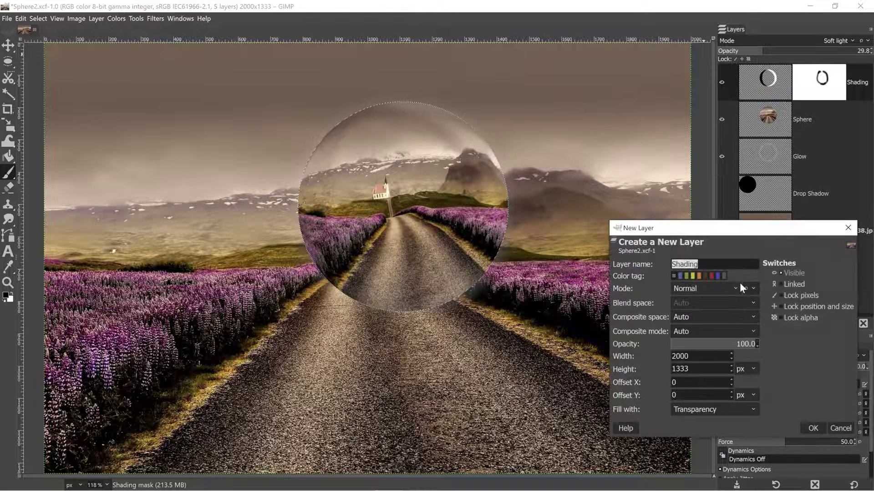
pyautogui.write('Highlight')
pyautogui.press('Return')
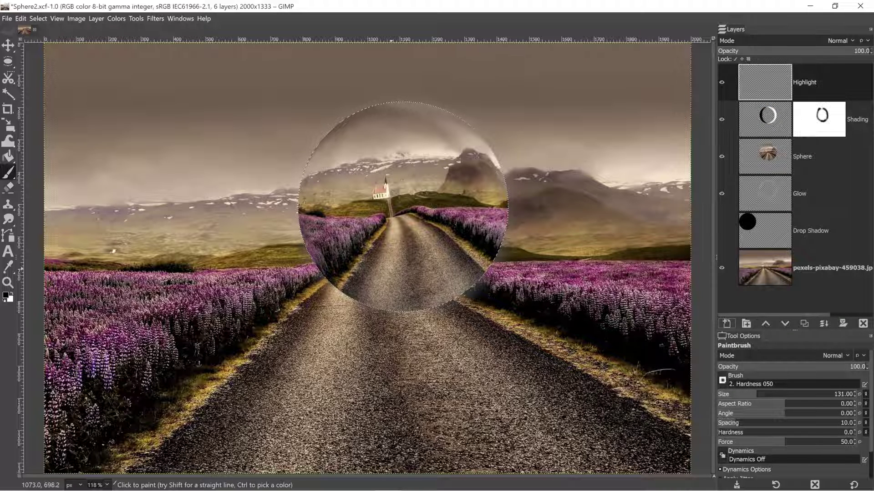
pyautogui.press('x')
pyautogui.press(']')
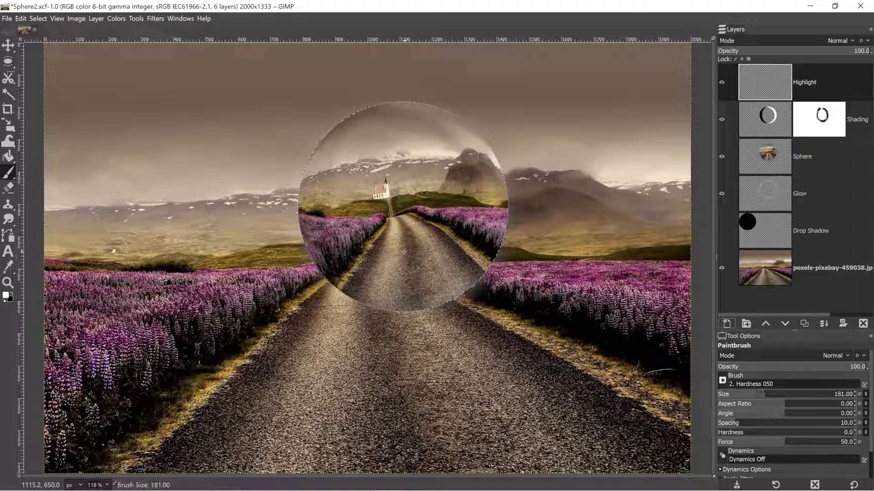
pyautogui.moveTo(403, 130)
pyautogui.mouseDown()
pyautogui.moveTo(460, 165)
pyautogui.moveTo(412, 129)
pyautogui.moveTo(465, 158)
pyautogui.moveTo(427, 131)
pyautogui.moveTo(474, 171)
pyautogui.moveTo(449, 153)
pyautogui.moveTo(485, 205)
pyautogui.moveTo(466, 160)
pyautogui.moveTo(487, 231)
pyautogui.moveTo(485, 165)
pyautogui.moveTo(481, 185)
pyautogui.moveTo(407, 107)
pyautogui.moveTo(394, 104)
pyautogui.moveTo(423, 122)
pyautogui.moveTo(385, 114)
pyautogui.moveTo(465, 195)
pyautogui.moveTo(472, 242)
pyautogui.moveTo(479, 227)
pyautogui.moveTo(472, 257)
pyautogui.moveTo(460, 260)
pyautogui.moveTo(466, 231)
pyautogui.moveTo(456, 272)
pyautogui.moveTo(475, 180)
pyautogui.mouseUp()
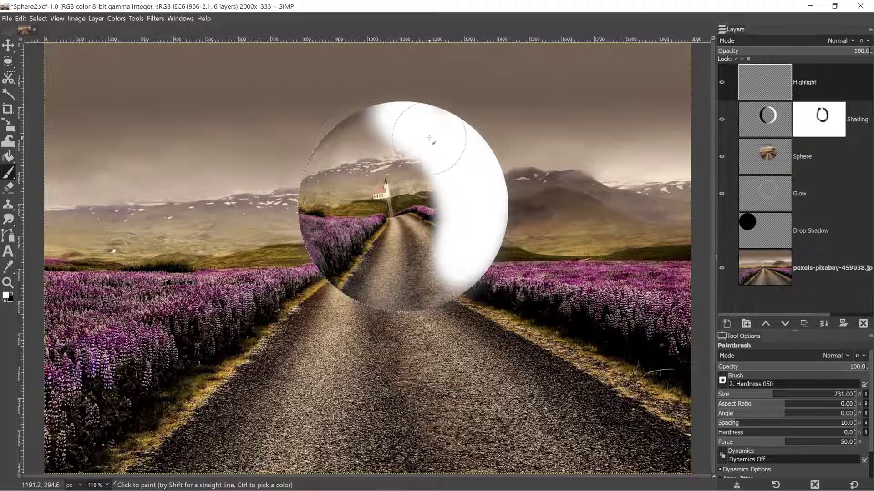
# Step: Set the Highlight layer to Overlay mode at 36.3 opacity
pyautogui.click(801, 41)
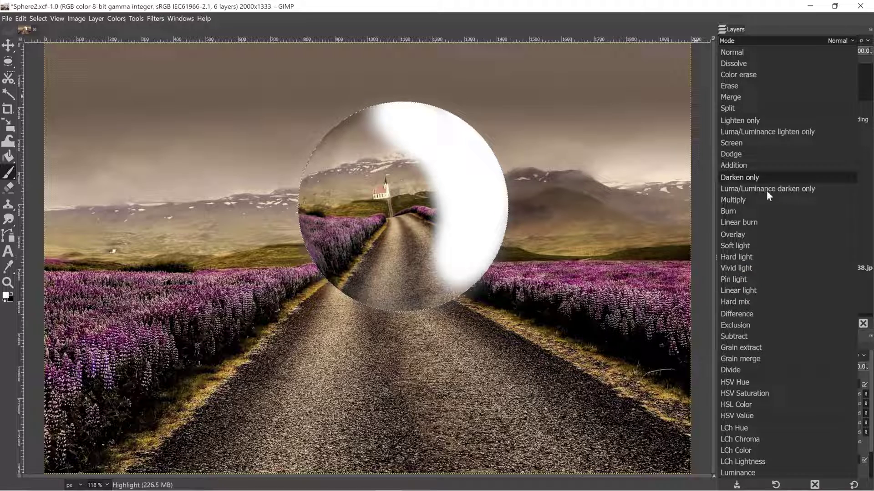
pyautogui.click(758, 232)
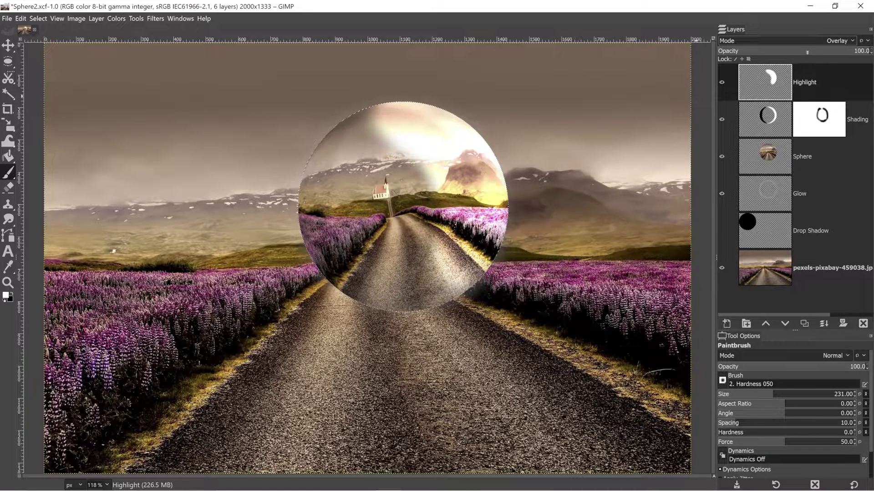
pyautogui.moveTo(807, 52); pyautogui.dragTo(772, 54)
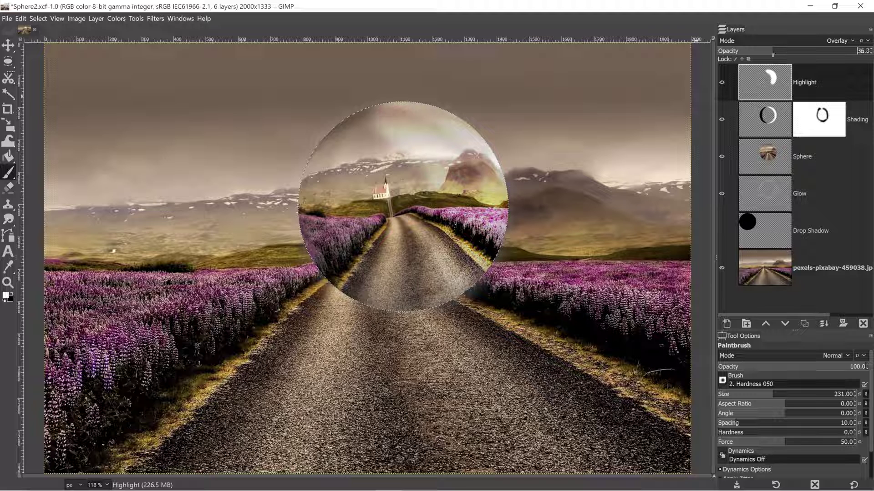
# Step: Add a white layer mask to Highlight and paint black on it near the sphere's top
pyautogui.click(842, 324)
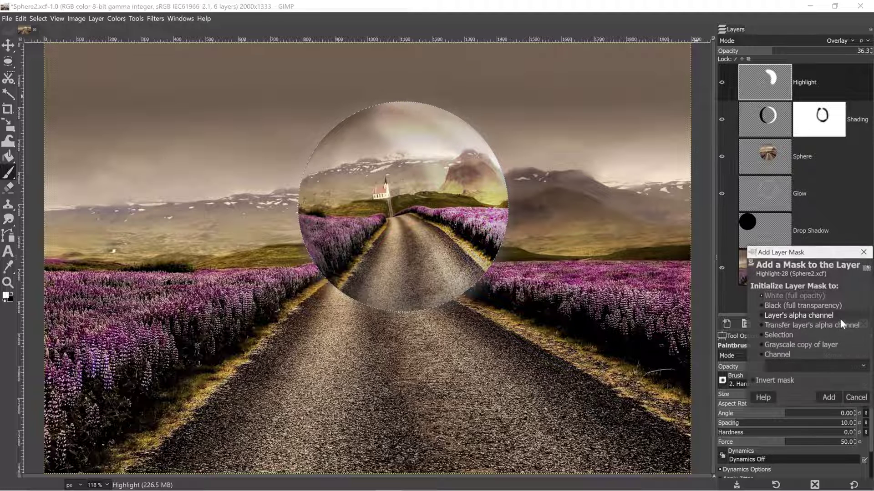
pyautogui.click(827, 395)
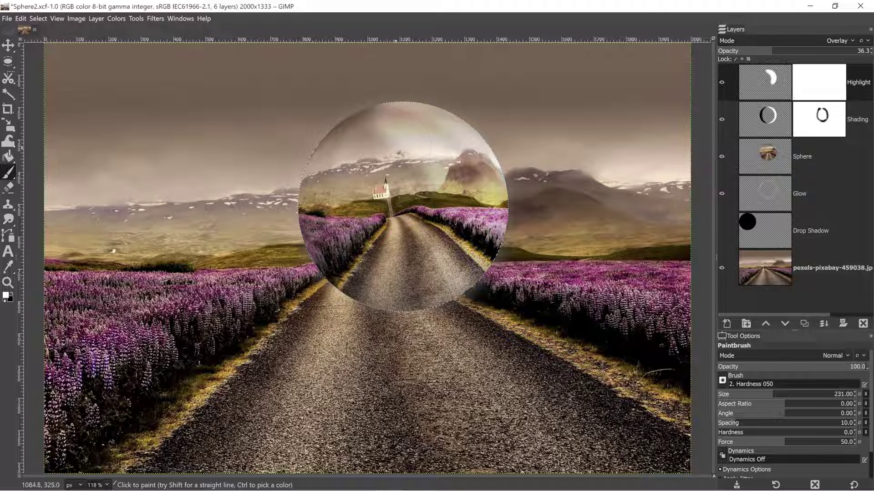
pyautogui.press('x')
pyautogui.click(394, 147)
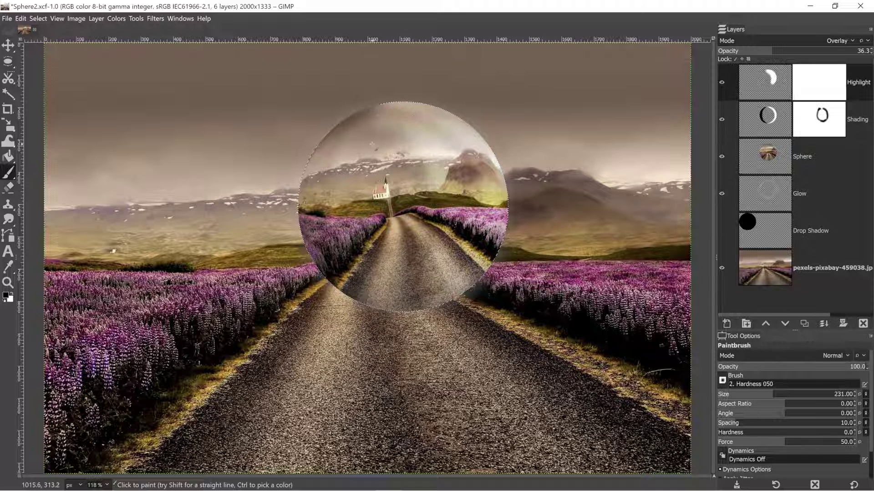
pyautogui.moveTo(367, 129); pyautogui.dragTo(375, 127)
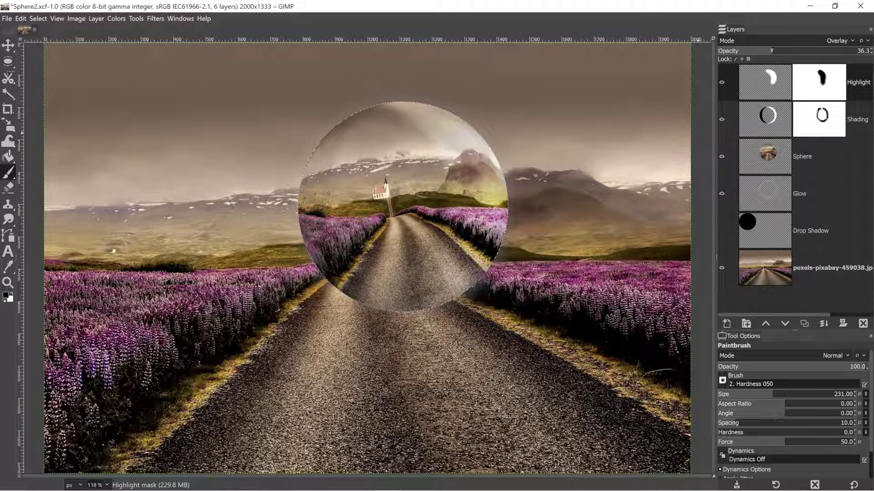
# Step: Lower Highlight's opacity further to 26.2, then select the Sphere layer with the Move tool
pyautogui.moveTo(763, 53); pyautogui.dragTo(755, 53)
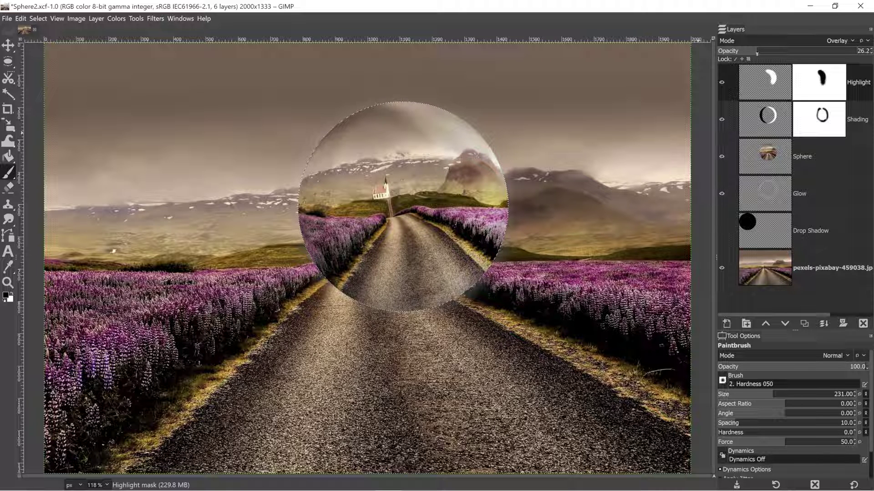
pyautogui.press('m')
pyautogui.click(495, 248)
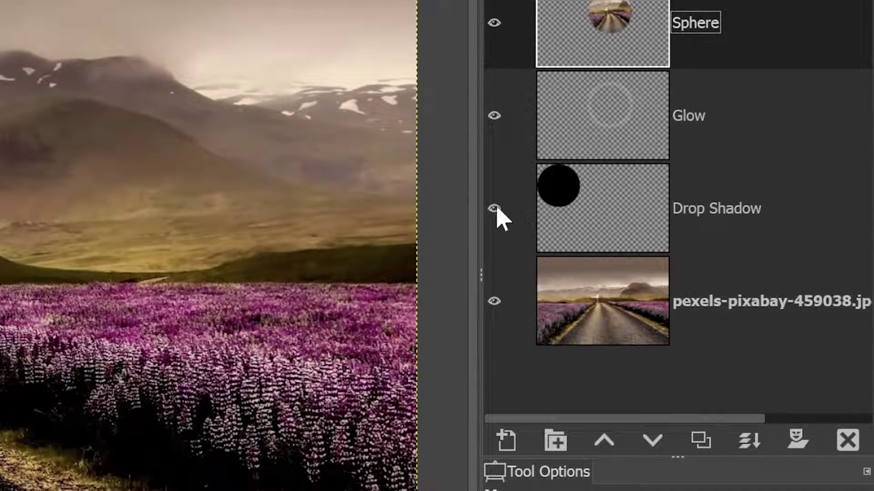
# Step: Move the Drop Shadow layer's black circle down behind the glass sphere
pyautogui.click(617, 210)
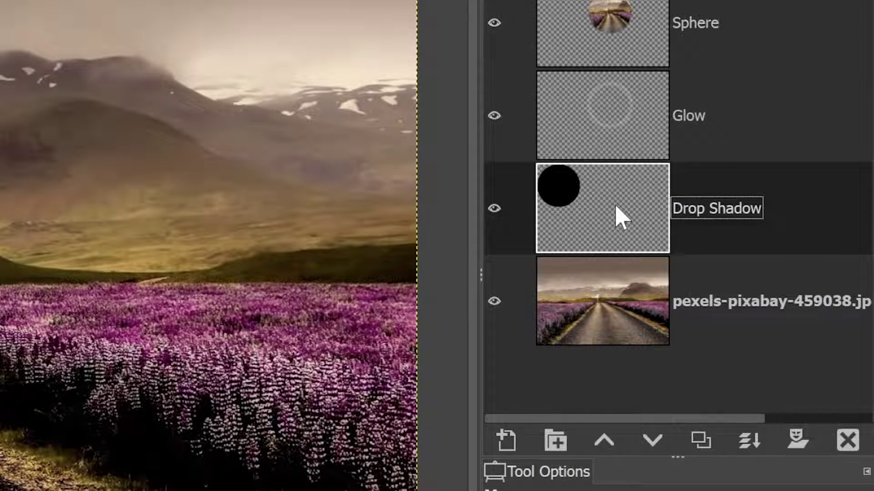
pyautogui.press('m')
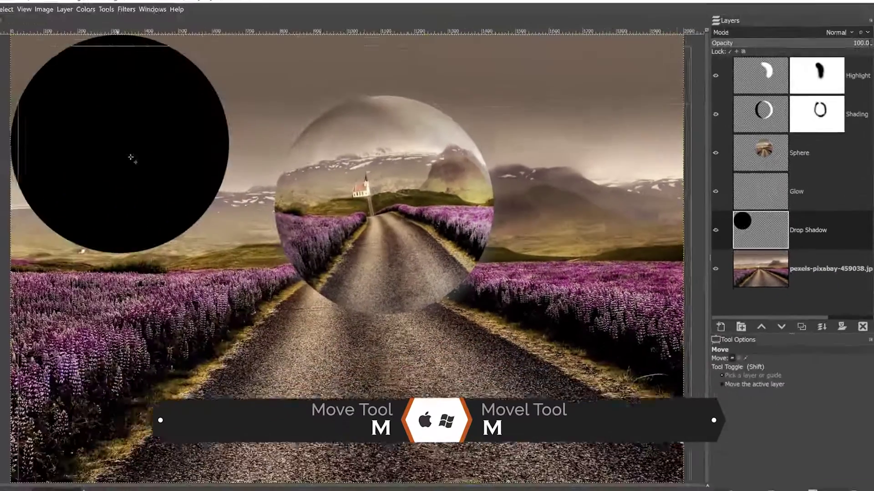
pyautogui.moveTo(131, 158); pyautogui.dragTo(379, 295)
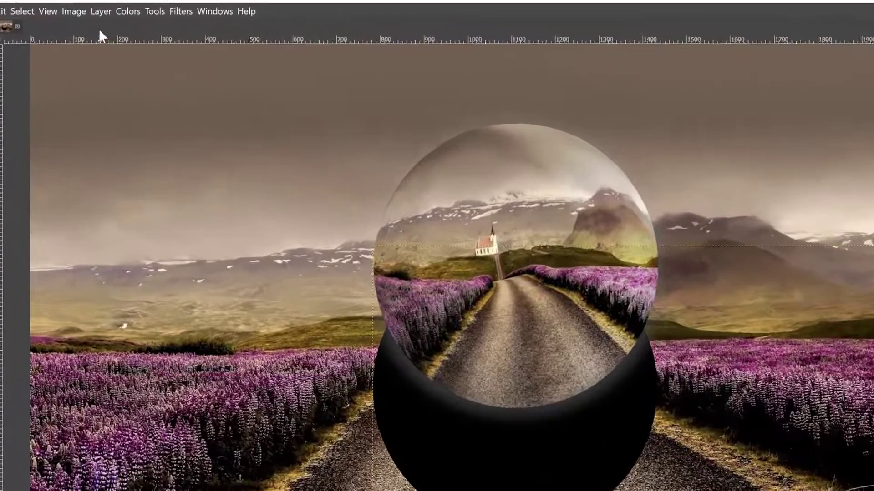
# Step: Expand the Drop Shadow layer to the full image size with Layer to Image Size
pyautogui.click(96, 18)
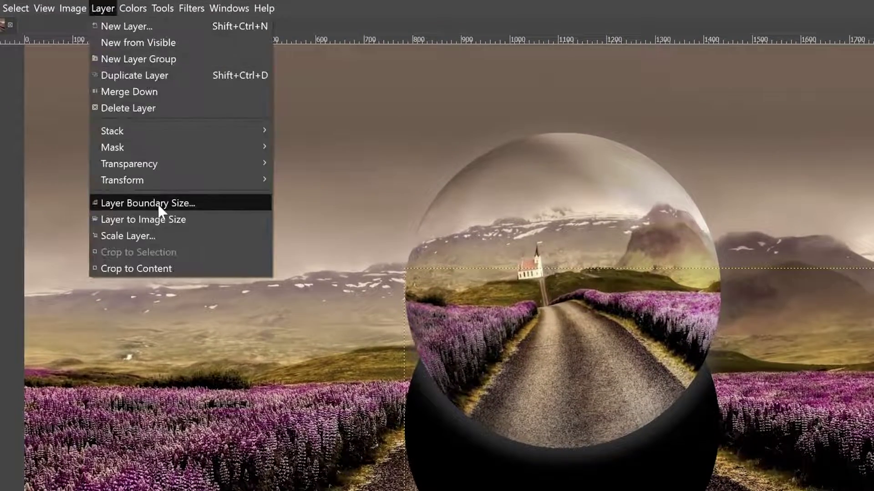
pyautogui.click(157, 219)
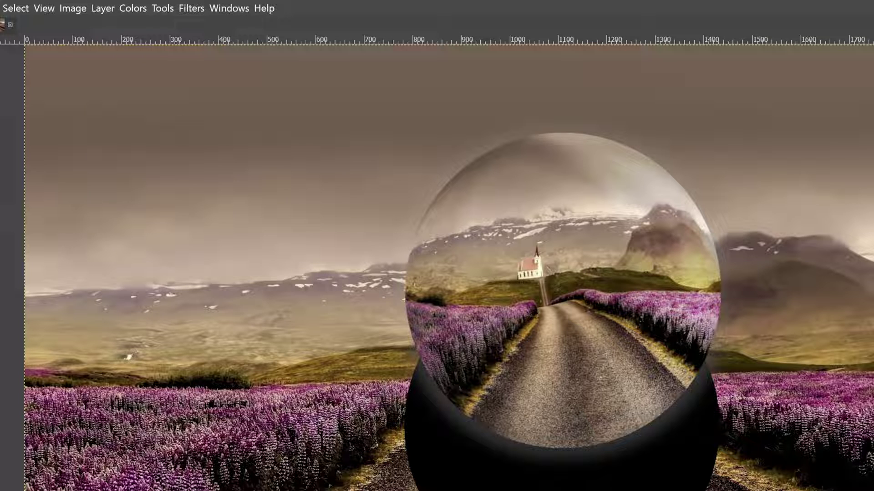
pyautogui.click(191, 7)
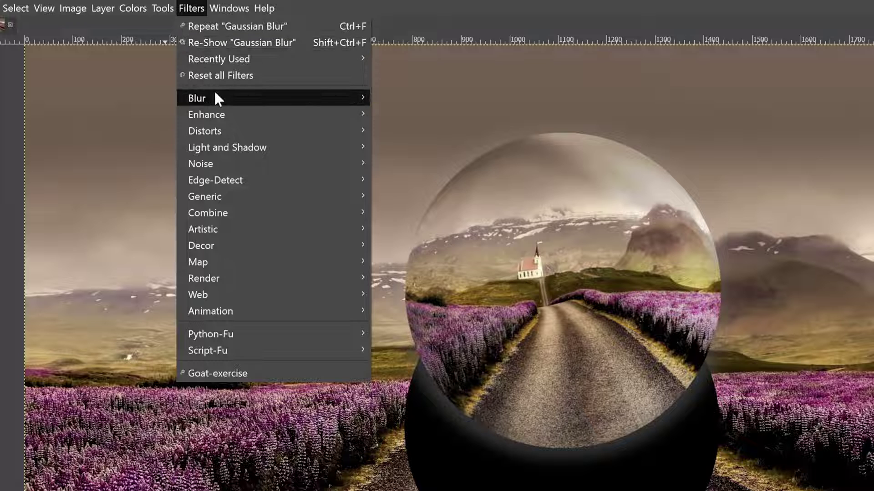
# Step: Apply a large-size Gaussian Blur to the Drop Shadow layer
pyautogui.moveTo(215, 96)
pyautogui.click(399, 109)
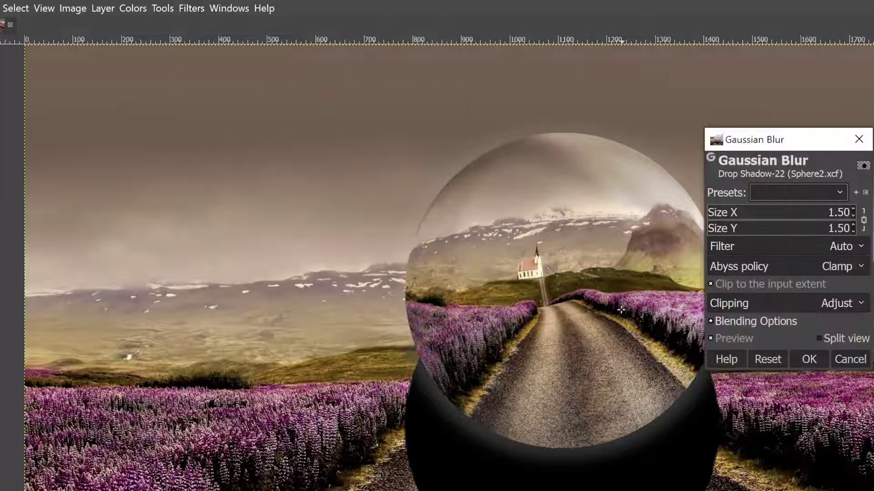
pyautogui.moveTo(775, 214); pyautogui.dragTo(802, 217)
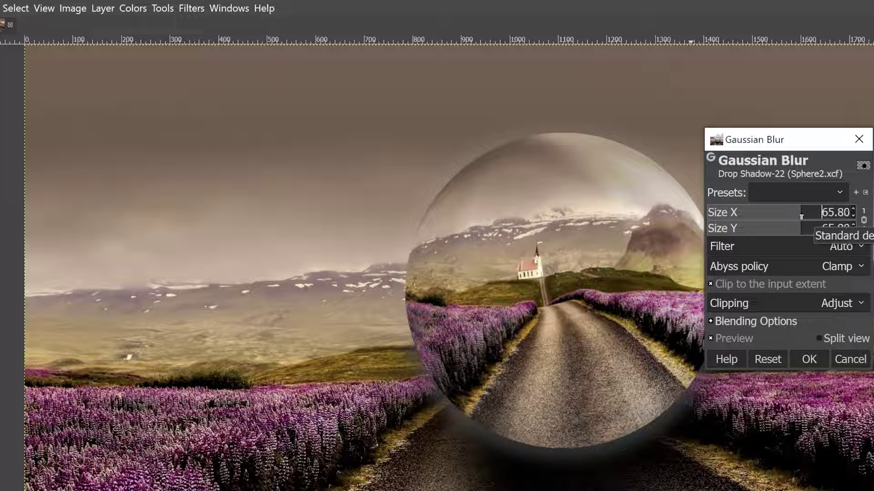
pyautogui.click(809, 360)
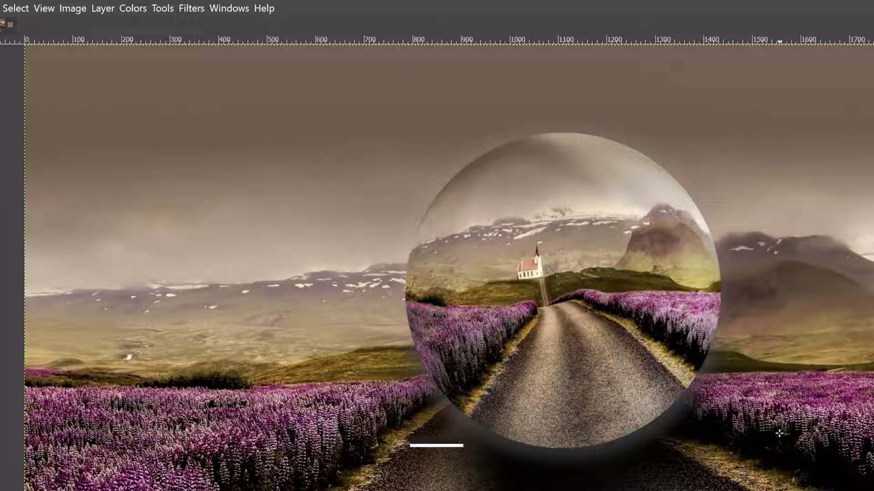
# Step: Squash the shadow vertically to about 436 px high and move it up onto the road
pyautogui.hotkey('shift', 's')
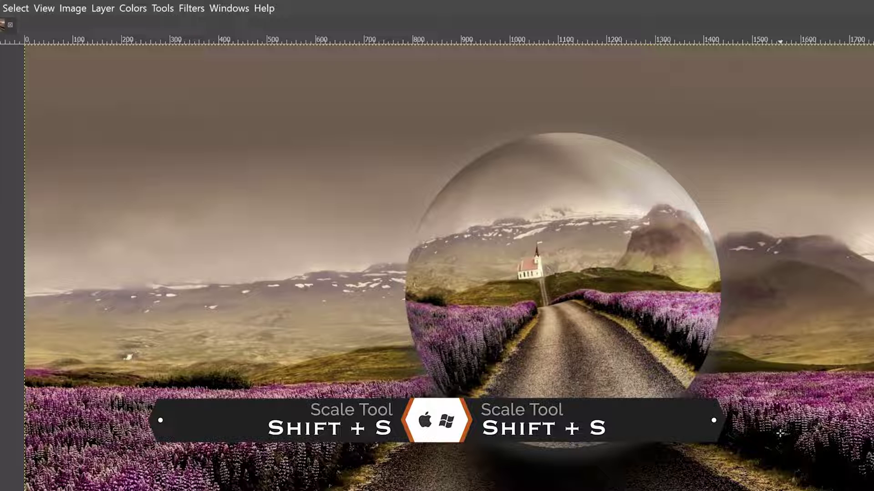
pyautogui.click(780, 433)
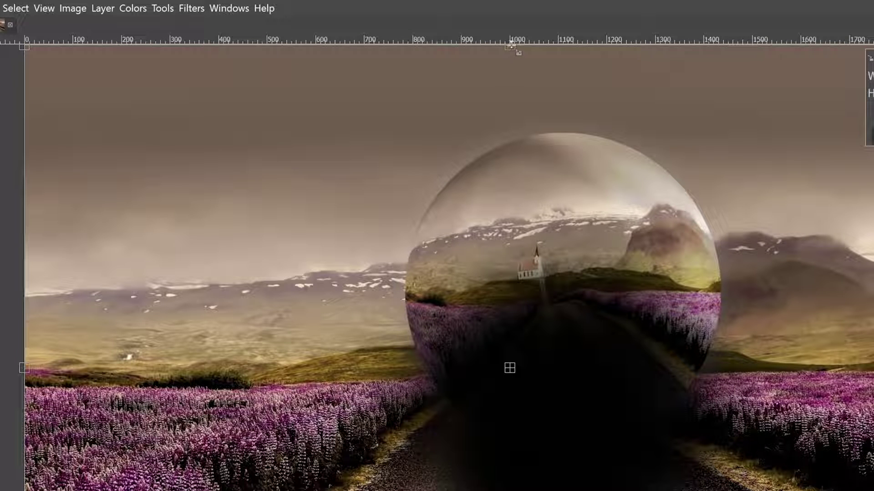
pyautogui.moveTo(512, 46); pyautogui.dragTo(511, 403)
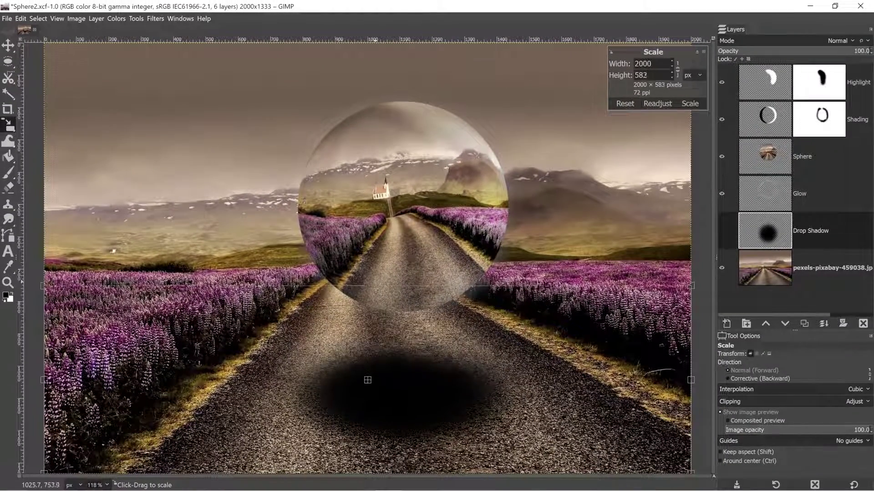
pyautogui.moveTo(375, 286); pyautogui.dragTo(374, 333)
pyautogui.moveTo(367, 404); pyautogui.dragTo(371, 362)
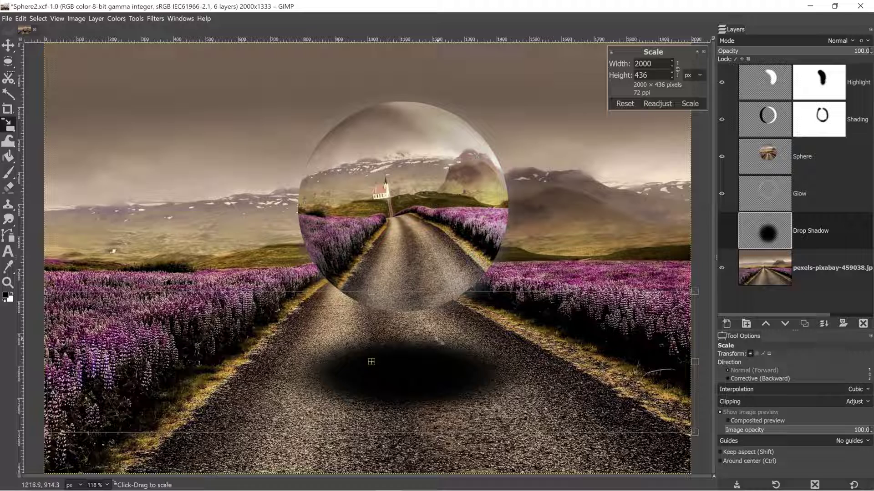
pyautogui.press('Return')
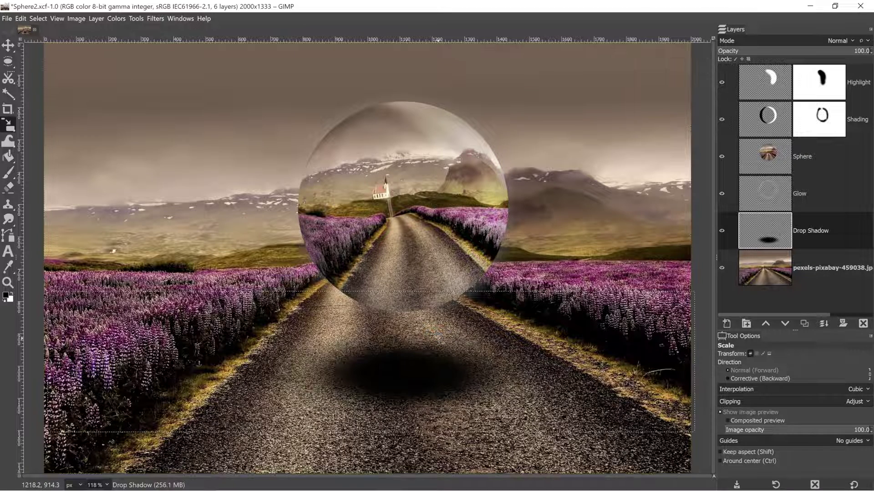
# Step: Apply a second, smaller Gaussian Blur to the flattened shadow
pyautogui.click(155, 18)
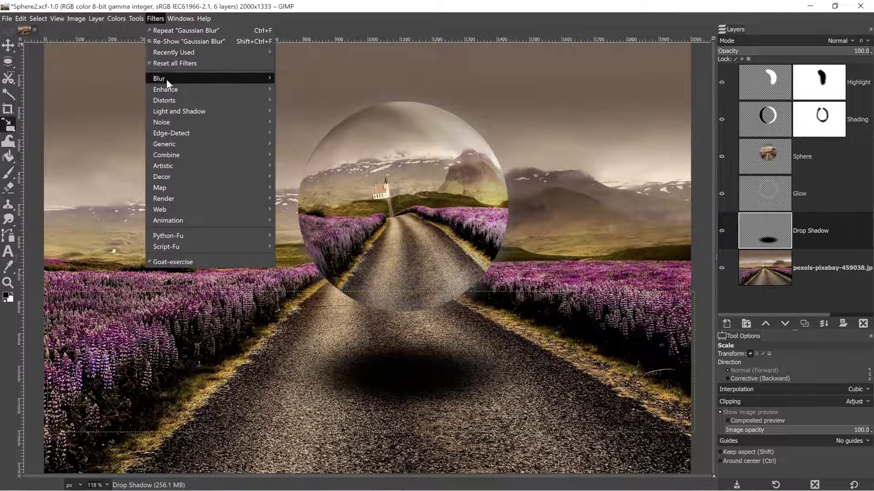
pyautogui.moveTo(255, 79)
pyautogui.click(323, 90)
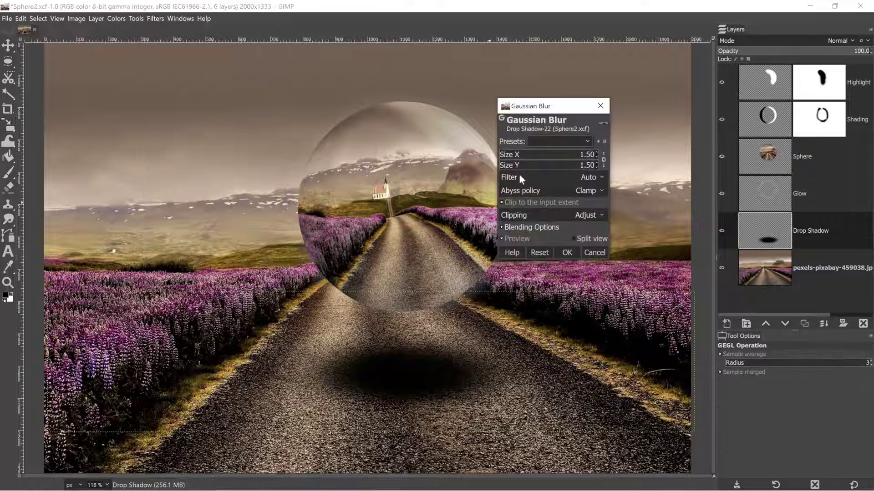
pyautogui.moveTo(528, 156); pyautogui.dragTo(510, 158)
pyautogui.click(565, 252)
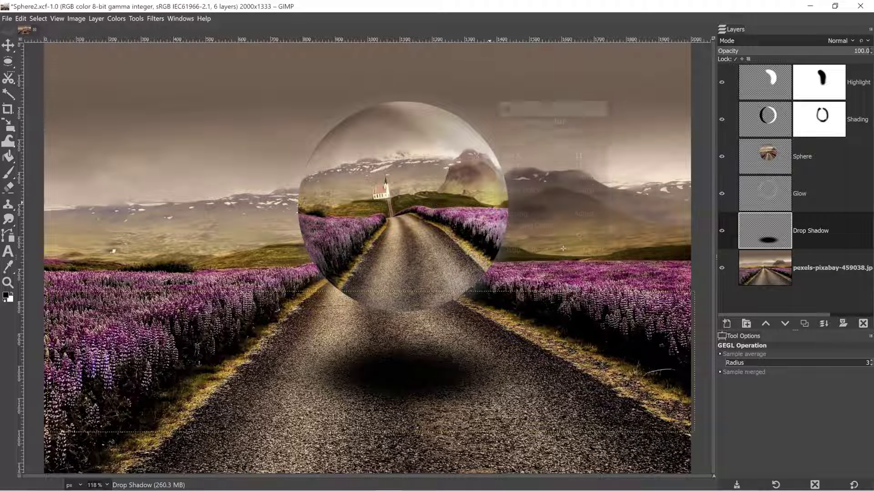
# Step: Try Layer to Image Size on the shadow layer, then undo it
pyautogui.click(94, 20)
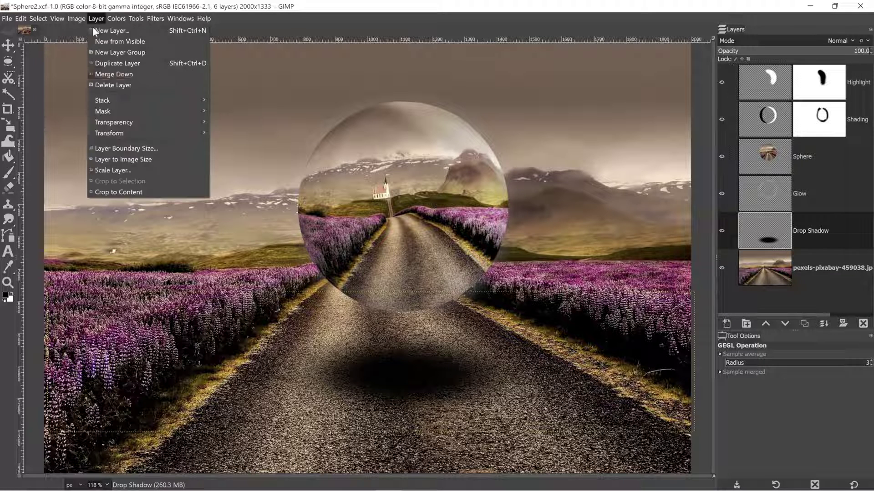
pyautogui.click(116, 158)
pyautogui.hotkey('ctrl', 'z')
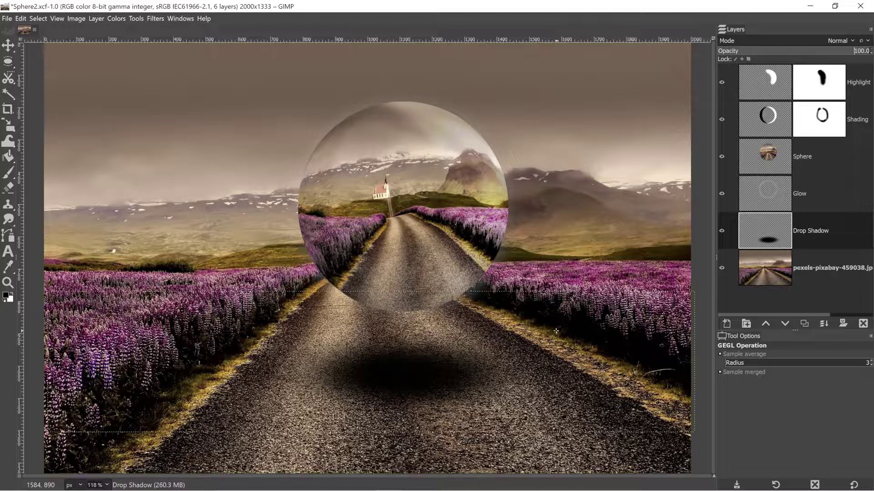
pyautogui.click(832, 42)
# Step: Set the Drop Shadow layer to Linear burn mode at 84% opacity
pyautogui.click(781, 223)
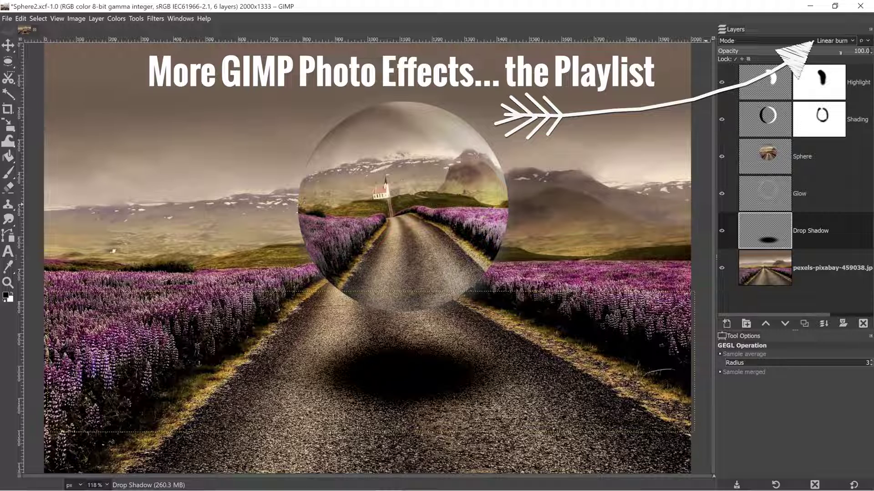
pyautogui.click(841, 53)
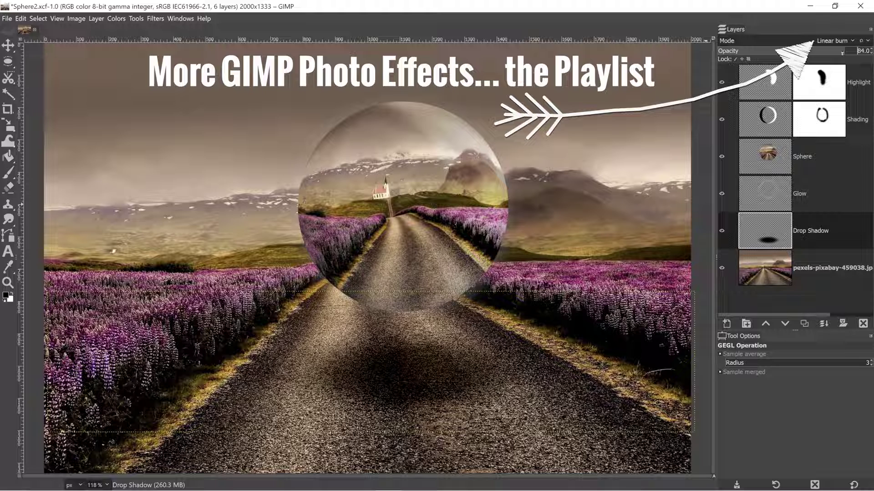
pyautogui.click(820, 281)
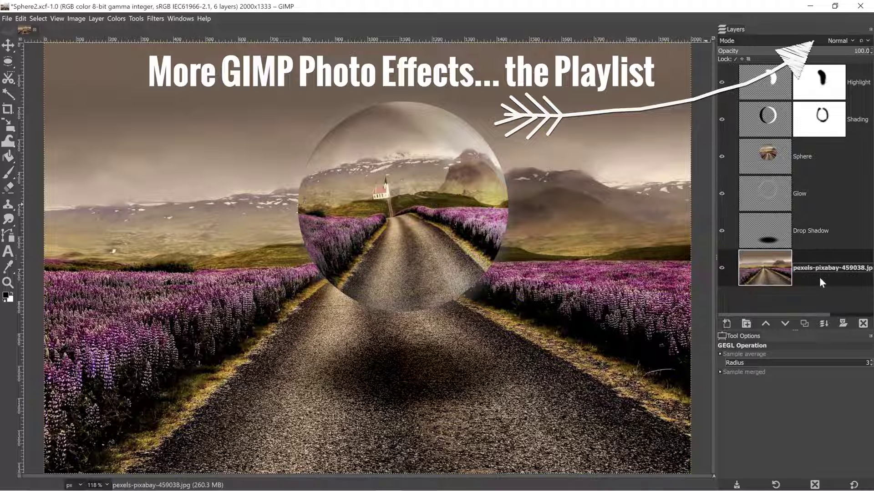
pyautogui.click(803, 230)
# Step: Raise the Shading layer's opacity to about 45
pyautogui.click(779, 121)
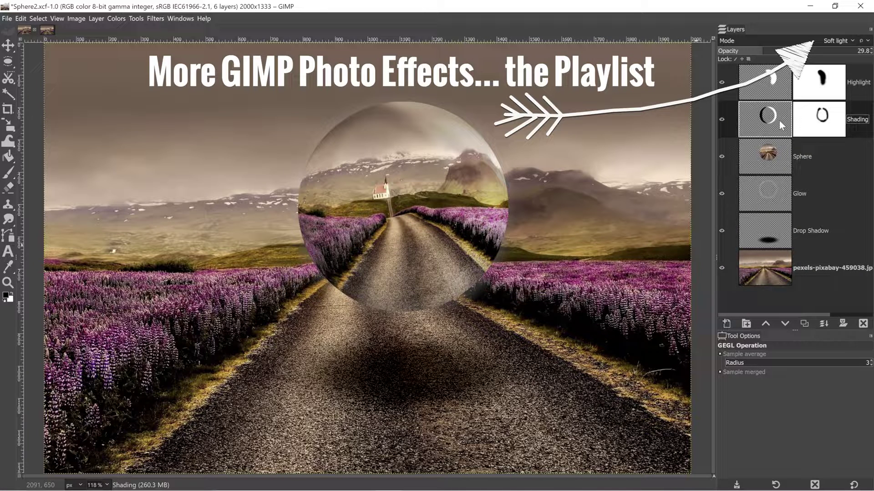
pyautogui.click(772, 51)
pyautogui.moveTo(772, 51); pyautogui.dragTo(785, 51)
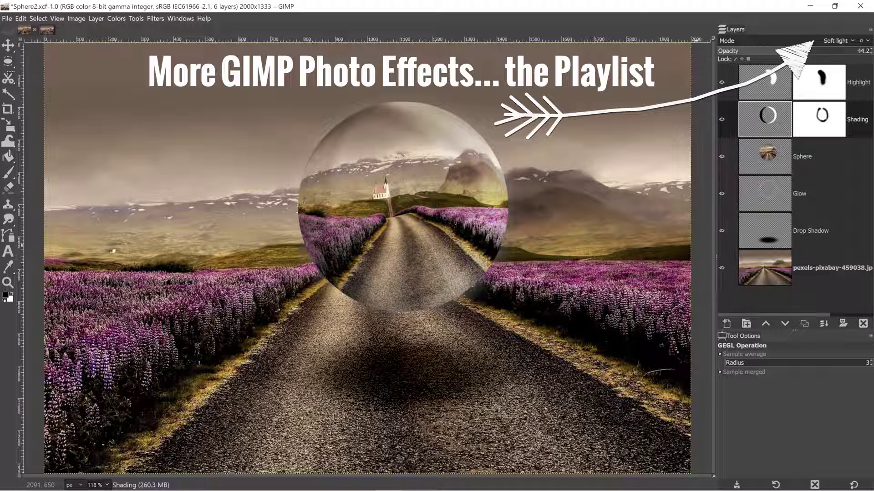
pyautogui.scroll(1, 784, 51)
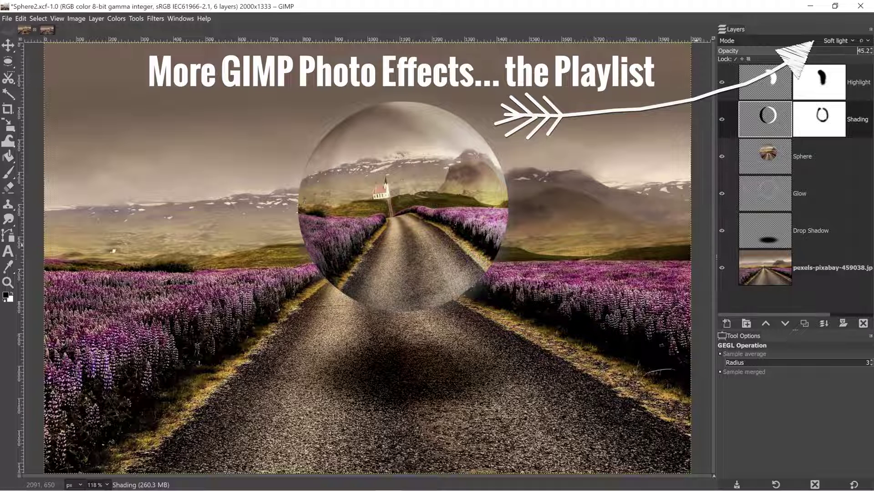
pyautogui.click(47, 31)
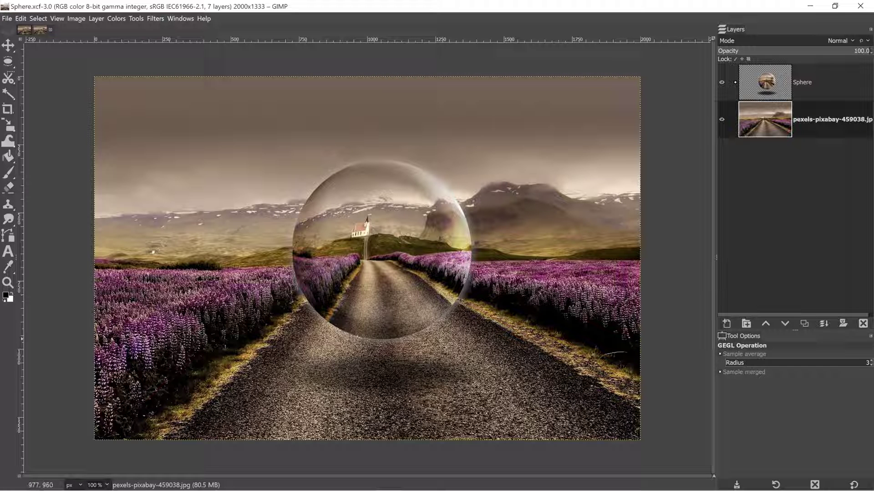
pyautogui.click(24, 30)
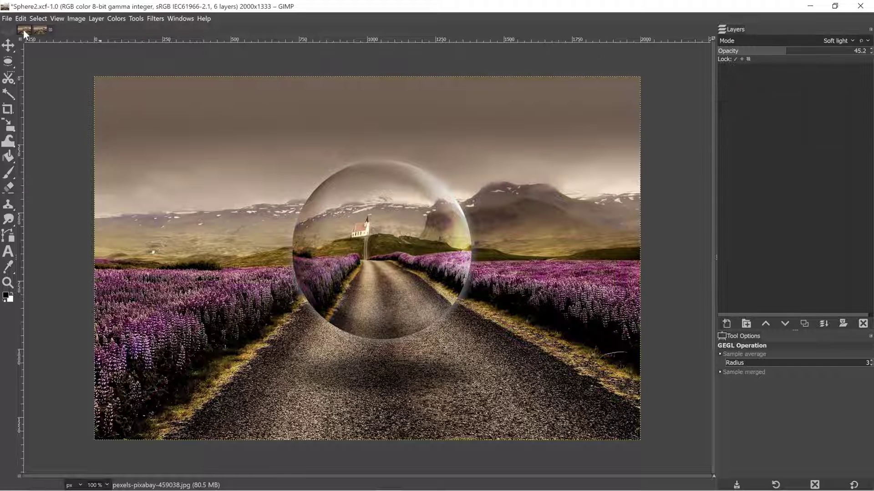